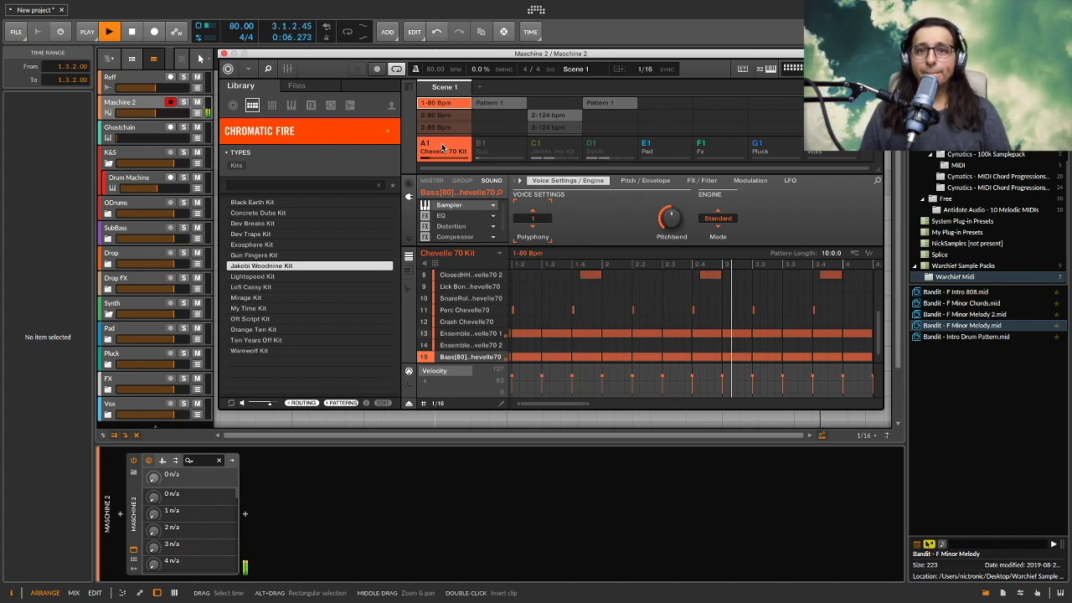
Switch to group C1, the Jakobi Woodnine Kit, set the project tempo to 124 BPM and audition its 2-124 bpm pattern.
{"action": "key", "text": "space"}
{"action": "left_click", "coordinate": [559, 149]}
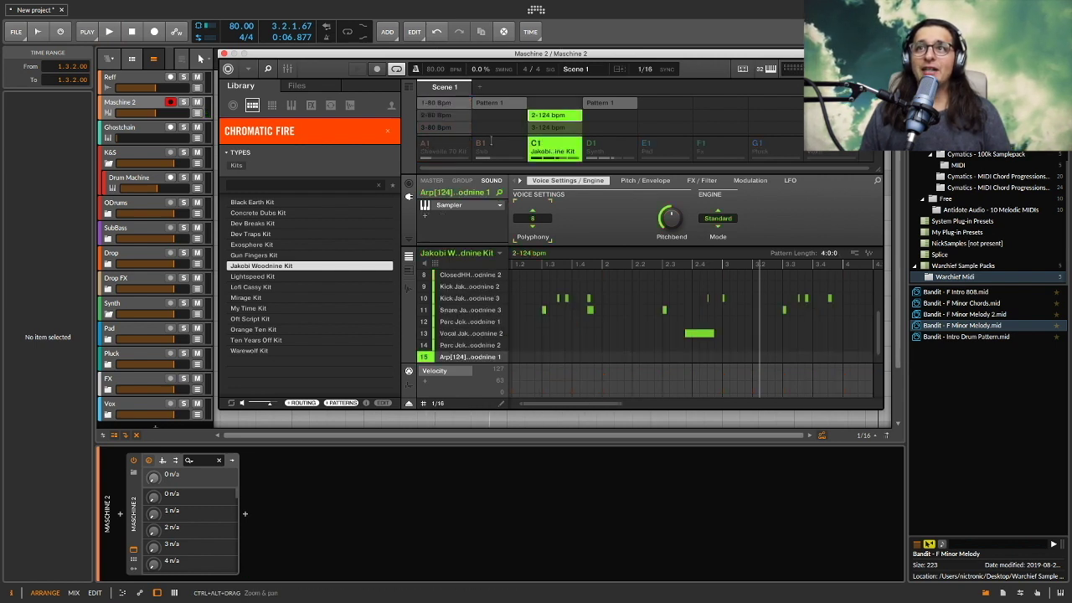
{"action": "left_click", "coordinate": [233, 26]}
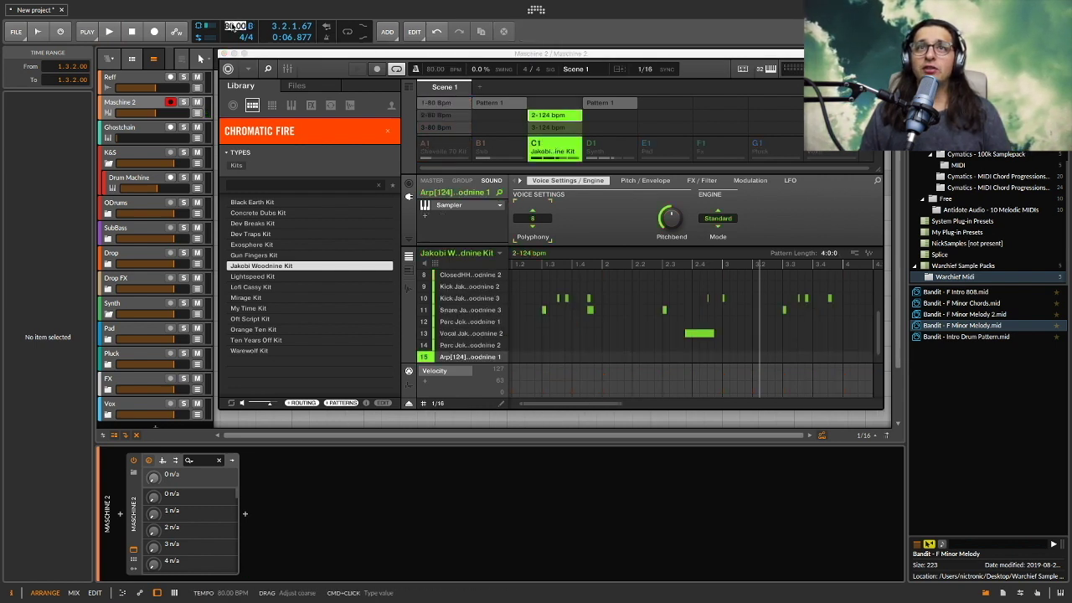
{"action": "type", "text": "124"}
{"action": "key", "text": "Return"}
{"action": "key", "text": "space"}
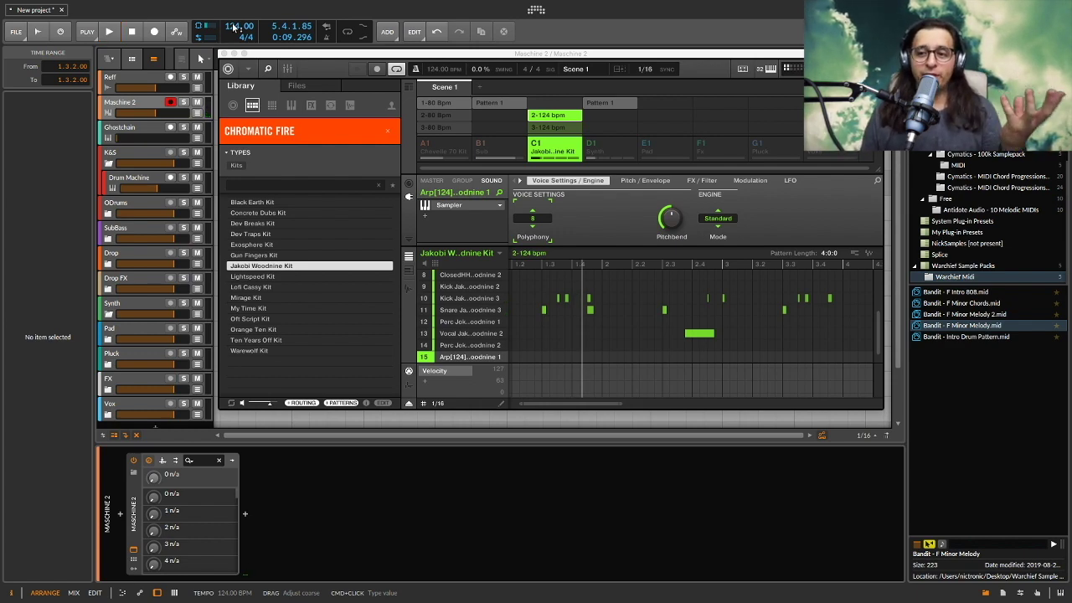
Export the 2-124 bpm pattern's MIDI from Maschine into the arrangement as separate sound tracks inside the K&S group, starting at 1.1.4.
{"action": "left_click_drag", "start_coordinate": [407, 56], "coordinate": [218, 306]}
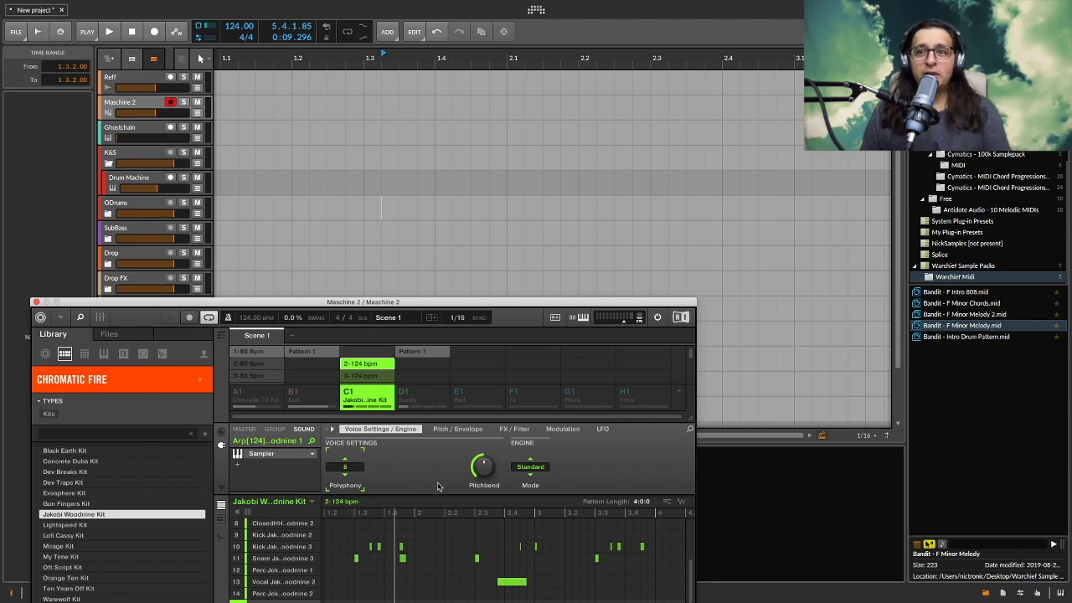
{"action": "left_click_drag", "start_coordinate": [409, 301], "coordinate": [620, 189]}
{"action": "scroll", "coordinate": [578, 457], "scroll_direction": "left", "scroll_amount": 2}
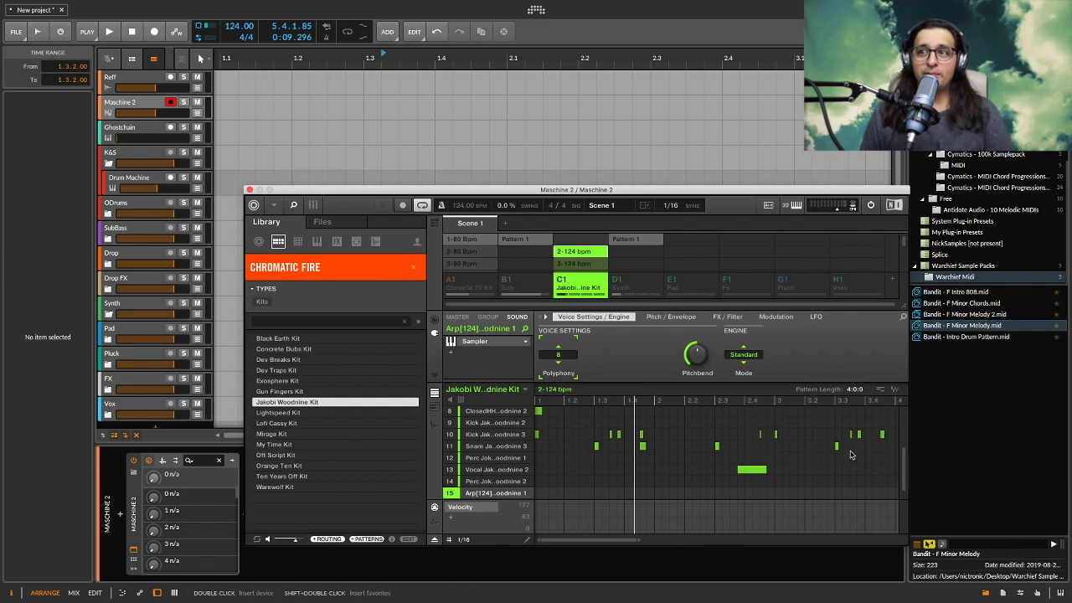
{"action": "scroll", "coordinate": [704, 469], "scroll_direction": "up", "scroll_amount": 3}
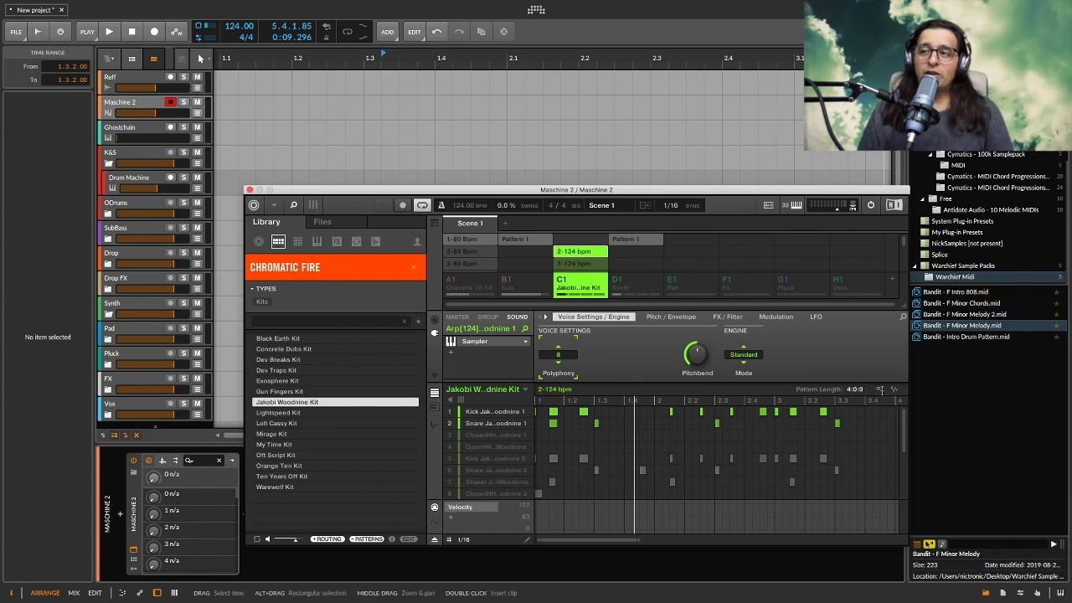
{"action": "left_click_drag", "start_coordinate": [879, 389], "coordinate": [278, 187]}
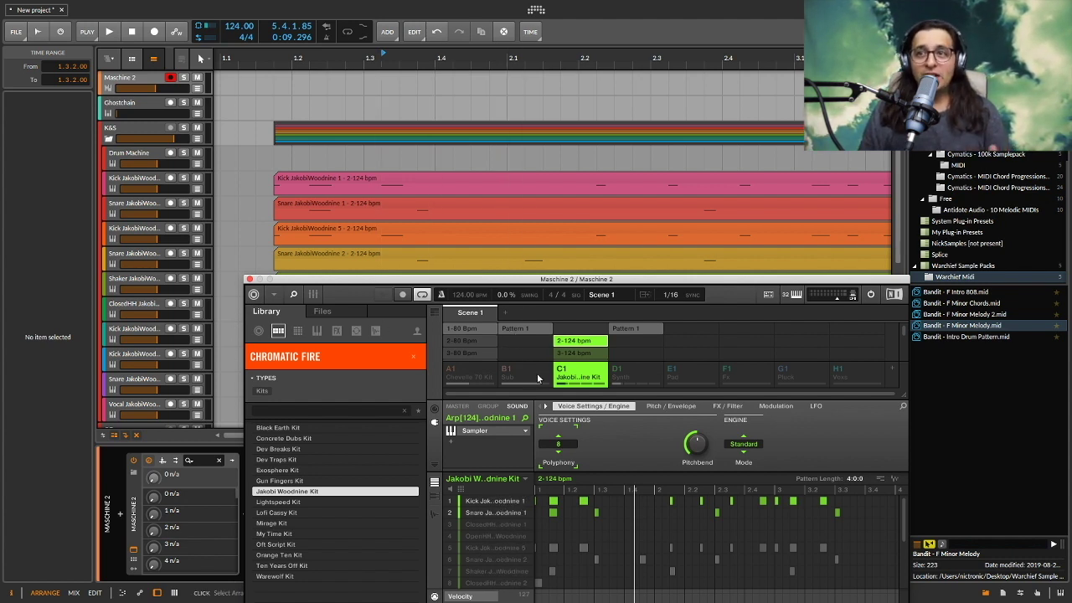
Set group C1's MIDI batch setup to Sounds to MIDI Notes and export its pattern as a MIDI clip onto the Drum Machine track.
{"action": "right_click", "coordinate": [583, 367]}
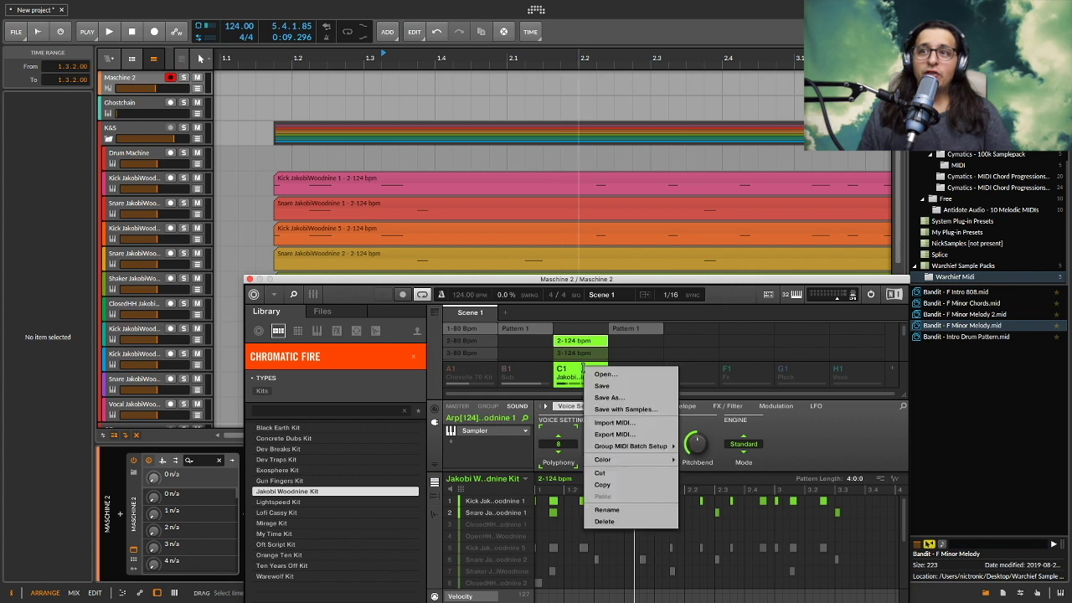
{"action": "mouse_move", "coordinate": [630, 446]}
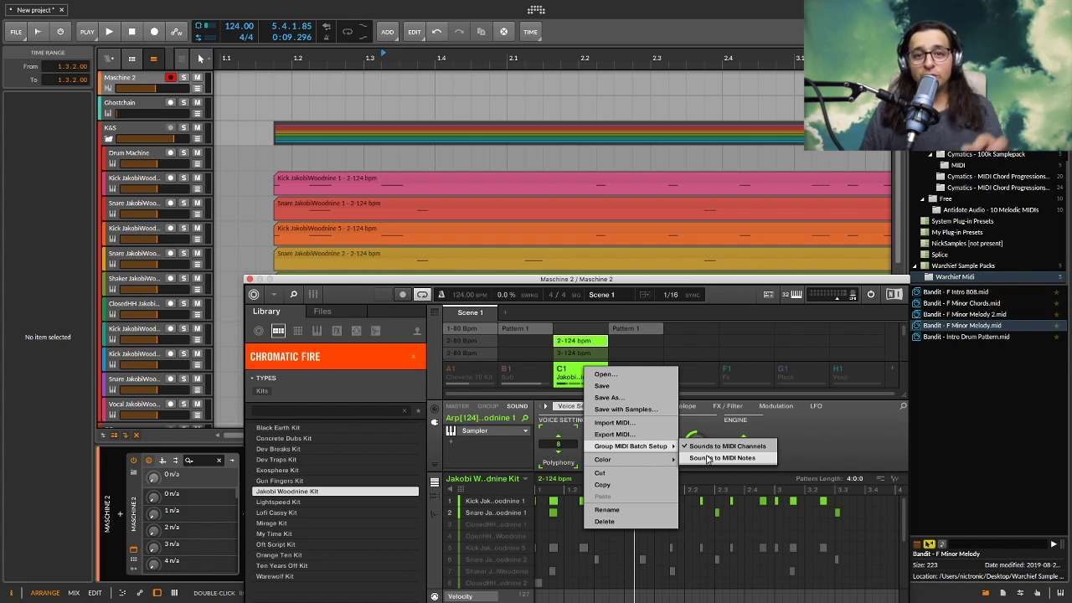
{"action": "left_click", "coordinate": [708, 458]}
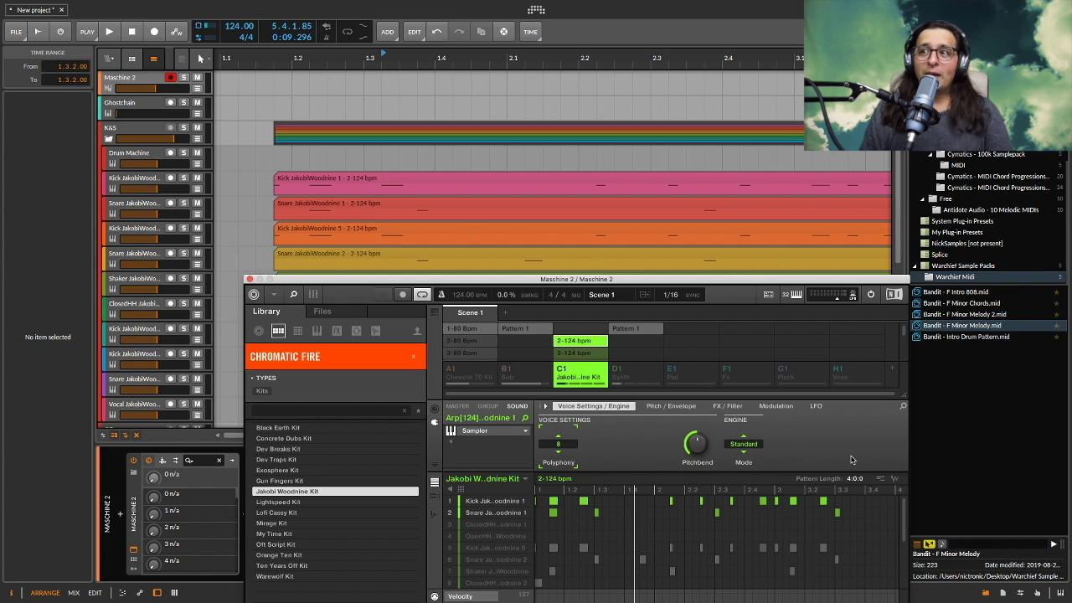
{"action": "left_click_drag", "start_coordinate": [881, 482], "coordinate": [327, 153]}
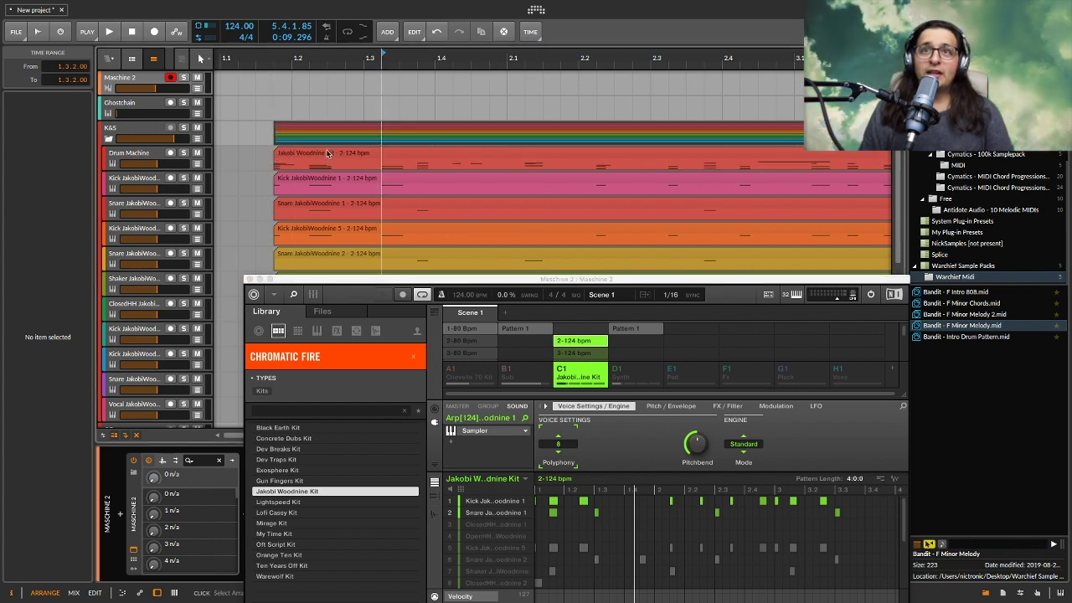
Open the exported Jakobi Woodnine Kit clip on the Drum Machine track in an enlarged note editor and examine its notes.
{"action": "double_click", "coordinate": [328, 154]}
{"action": "left_click_drag", "start_coordinate": [300, 278], "coordinate": [594, 33]}
{"action": "left_click_drag", "start_coordinate": [360, 424], "coordinate": [364, 327]}
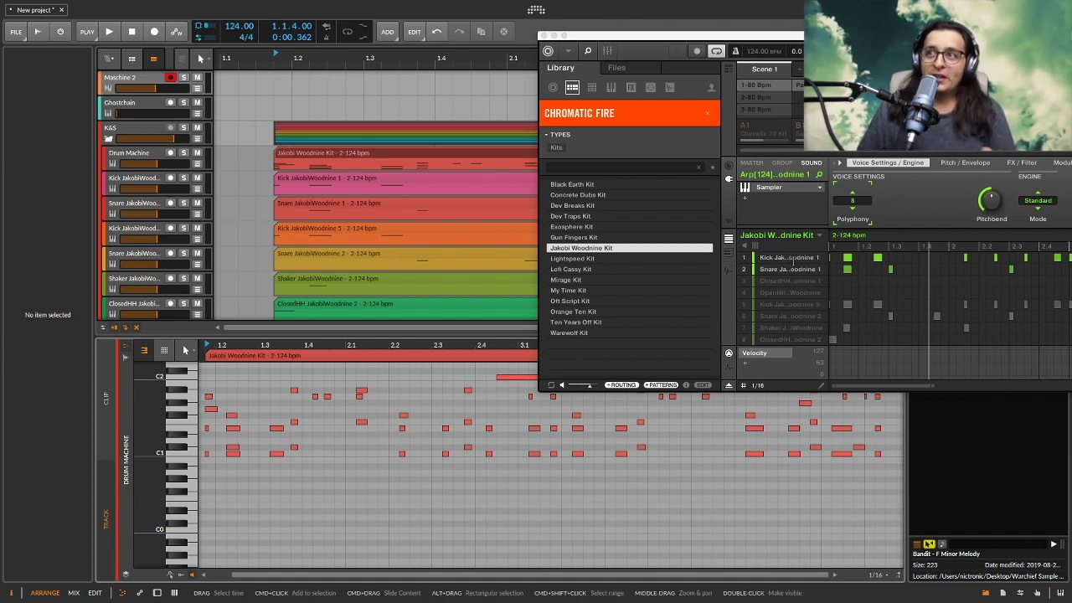
{"action": "left_click_drag", "start_coordinate": [800, 36], "coordinate": [429, 278]}
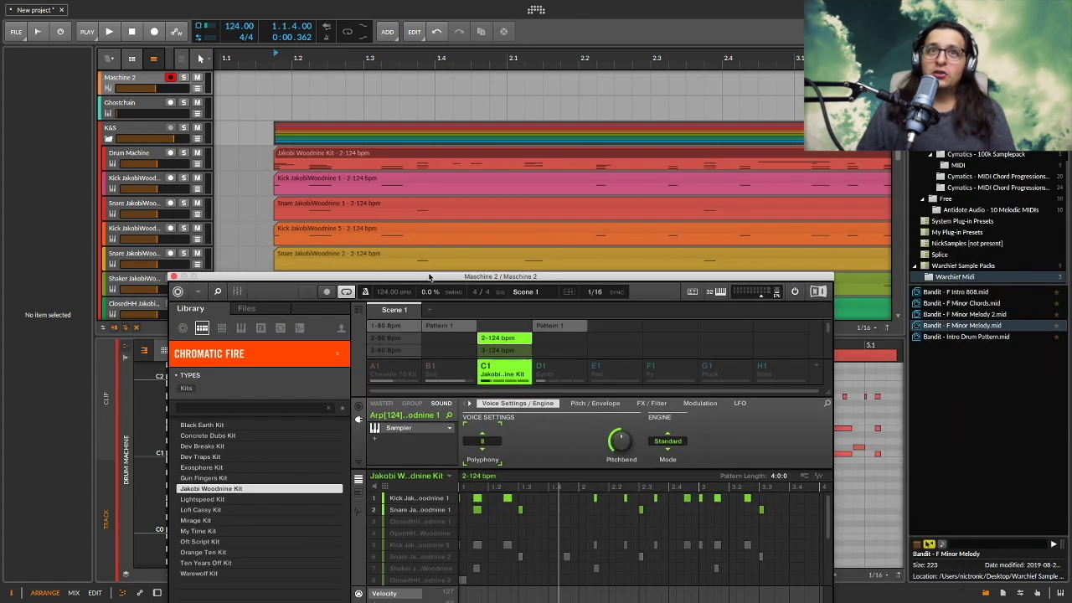
Add an audio track below Ghostchain and export the Jakobi Woodnine Kit pattern onto it as audio starting at beat 1.2.
{"action": "scroll", "coordinate": [239, 142], "scroll_direction": "up", "scroll_amount": 1}
{"action": "right_click", "coordinate": [150, 130]}
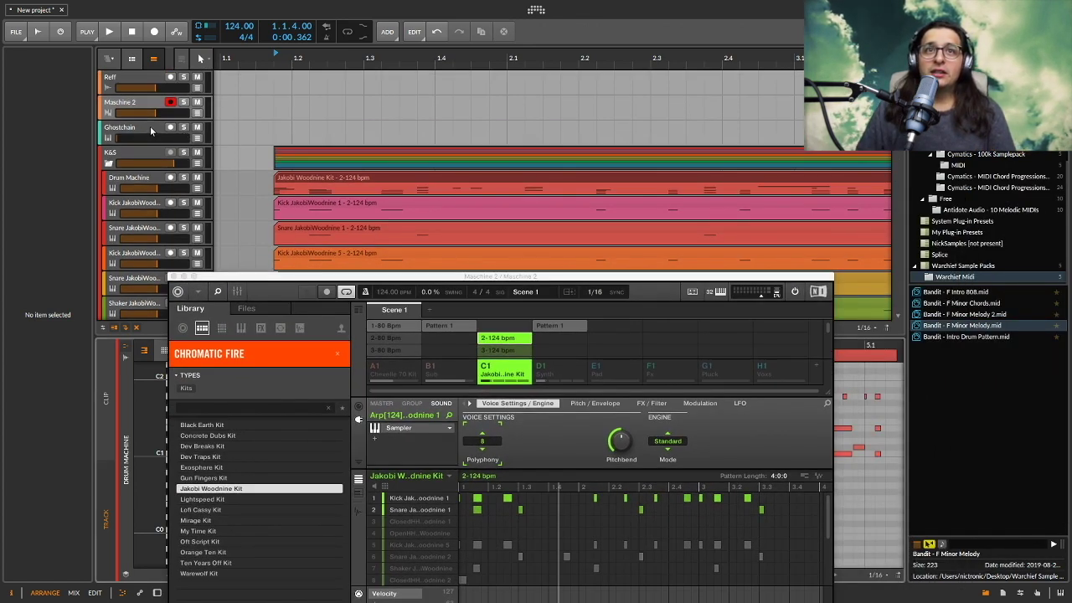
{"action": "key", "text": "Escape"}
{"action": "key", "text": "super+shift+t"}
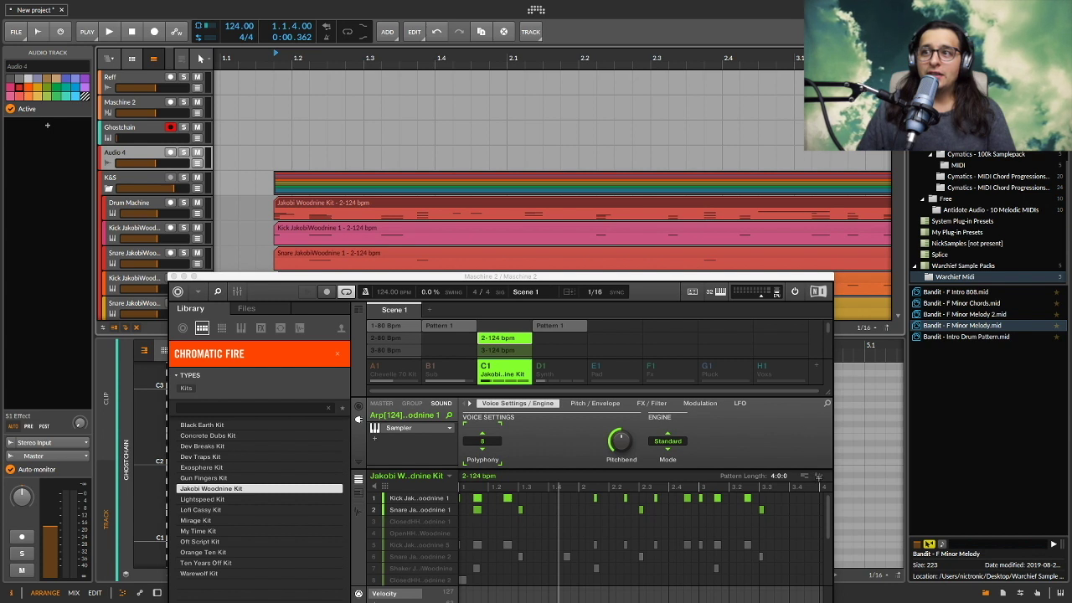
{"action": "left_click_drag", "start_coordinate": [818, 476], "coordinate": [801, 451]}
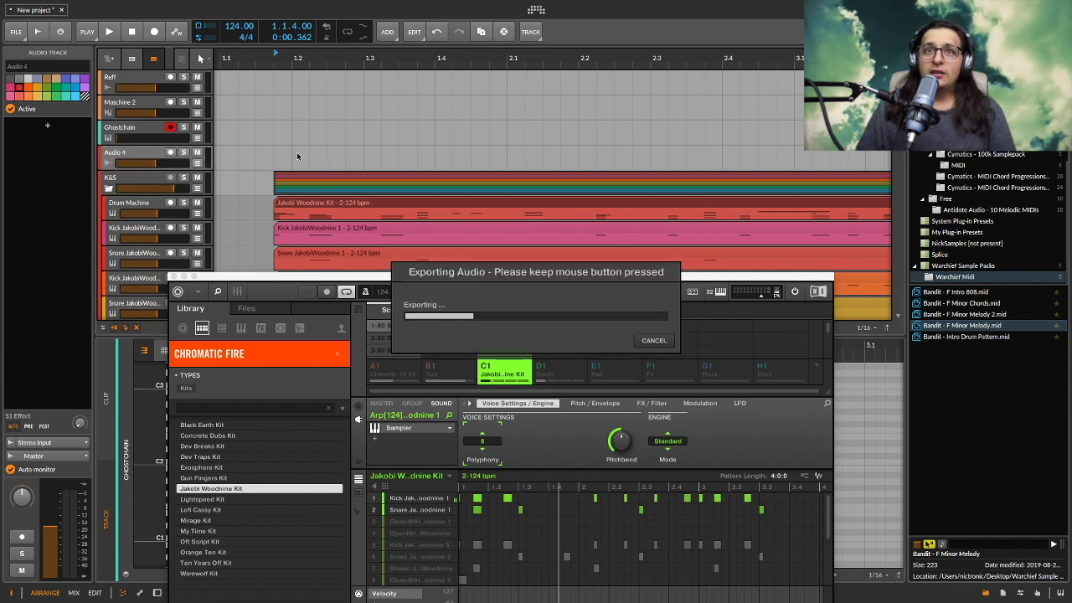
{"action": "left_click_drag", "start_coordinate": [294, 154], "coordinate": [294, 156]}
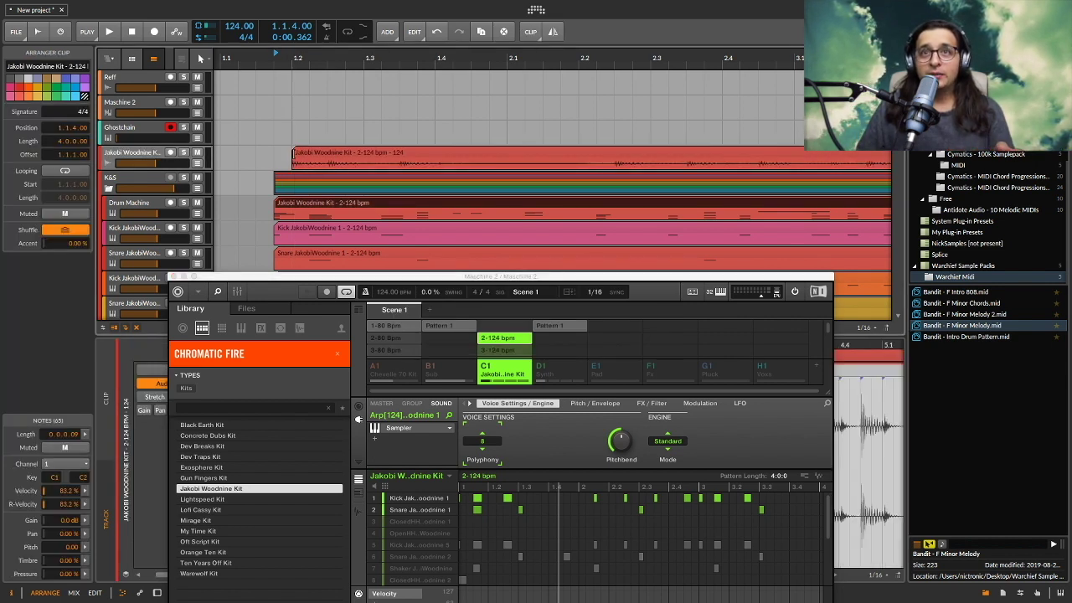
Solo the new Jakobi Woodnine Kit audio track and play it from beat 1.2.
{"action": "left_click", "coordinate": [291, 159]}
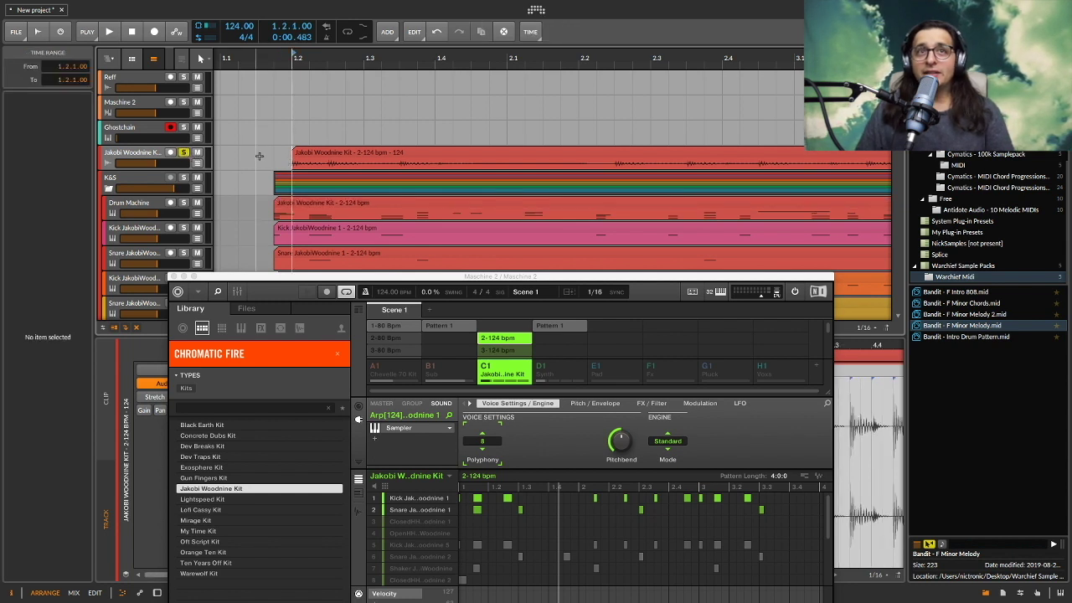
{"action": "key", "text": "space"}
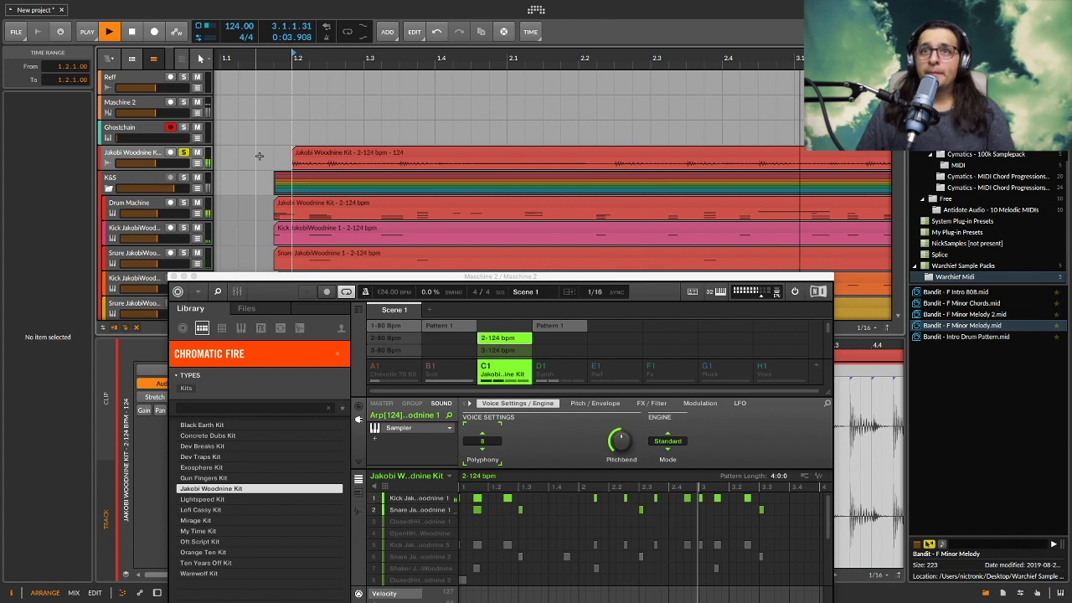
{"action": "key", "text": "space"}
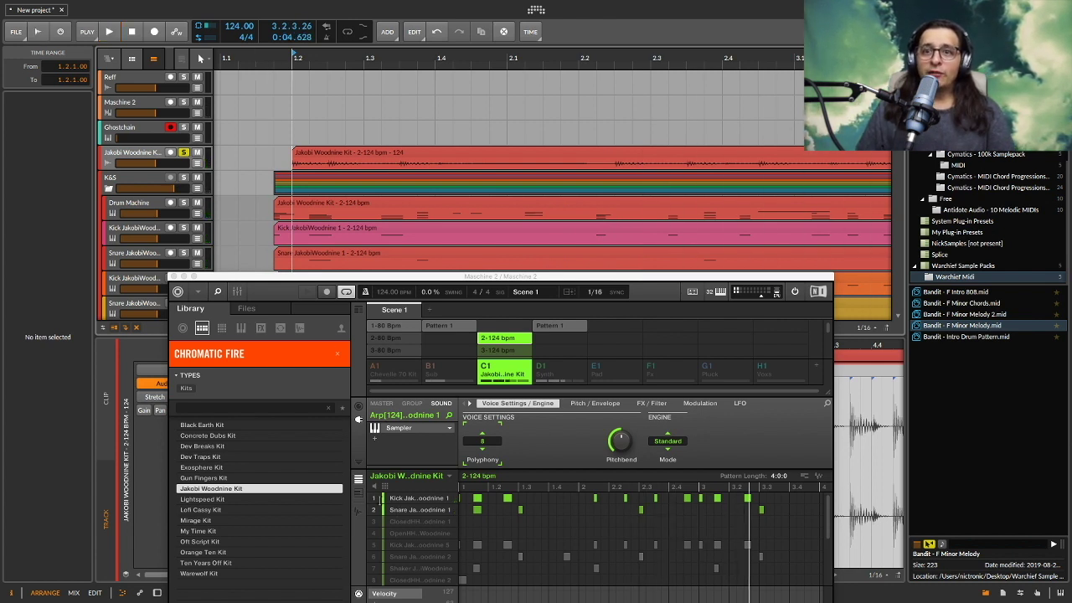
Reactivate all the kit's sounds in Maschine, export the pattern's audio again over the clip at beat 1.2, and play it.
{"action": "left_click", "coordinate": [381, 501]}
{"action": "left_click", "coordinate": [381, 501]}
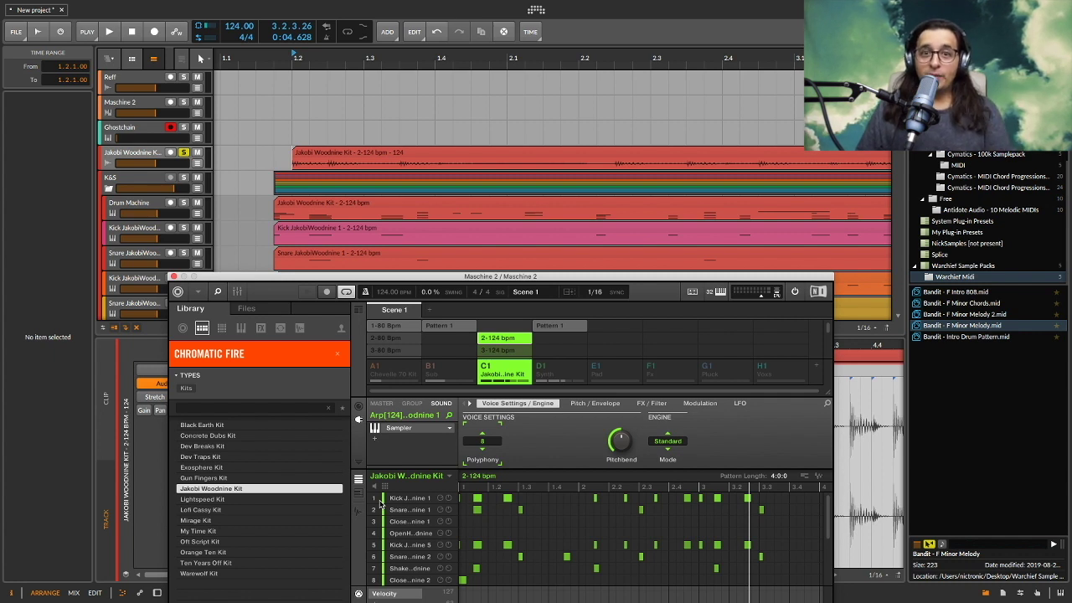
{"action": "left_click_drag", "start_coordinate": [821, 480], "coordinate": [317, 148]}
{"action": "key", "text": "space"}
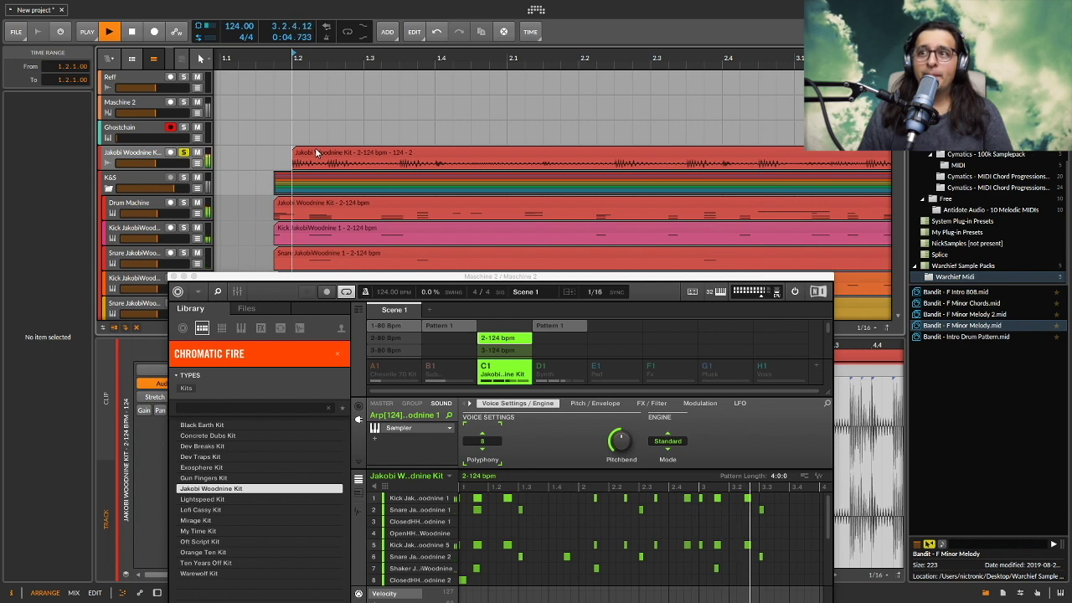
{"action": "key", "text": "space"}
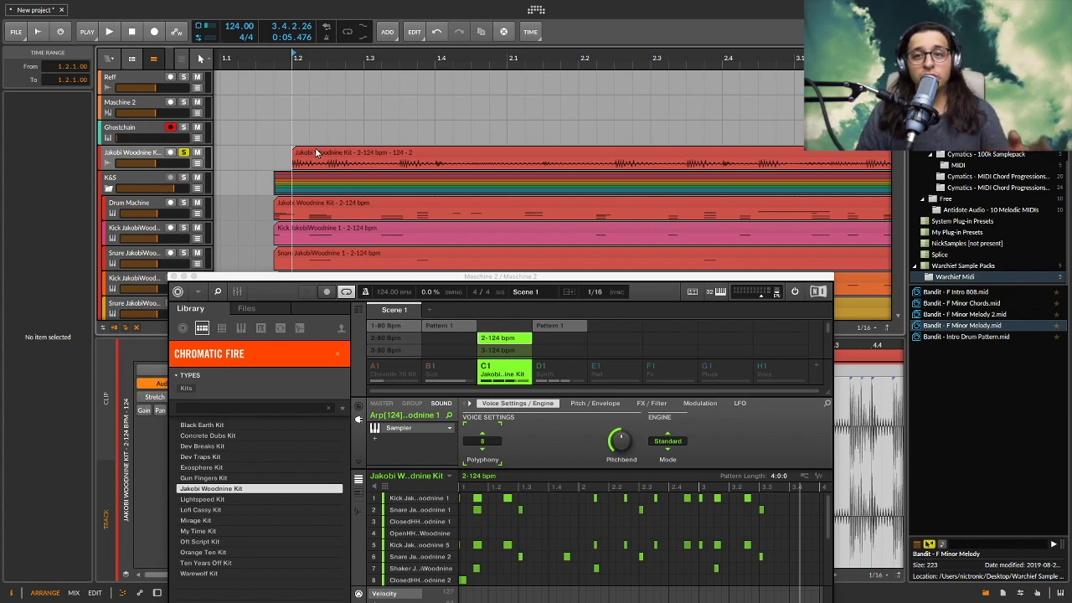
Select the Drum Machine track and show its clip's notes as named drum lanes, adjusting the split between arranger and editor.
{"action": "left_click_drag", "start_coordinate": [320, 278], "coordinate": [740, 194]}
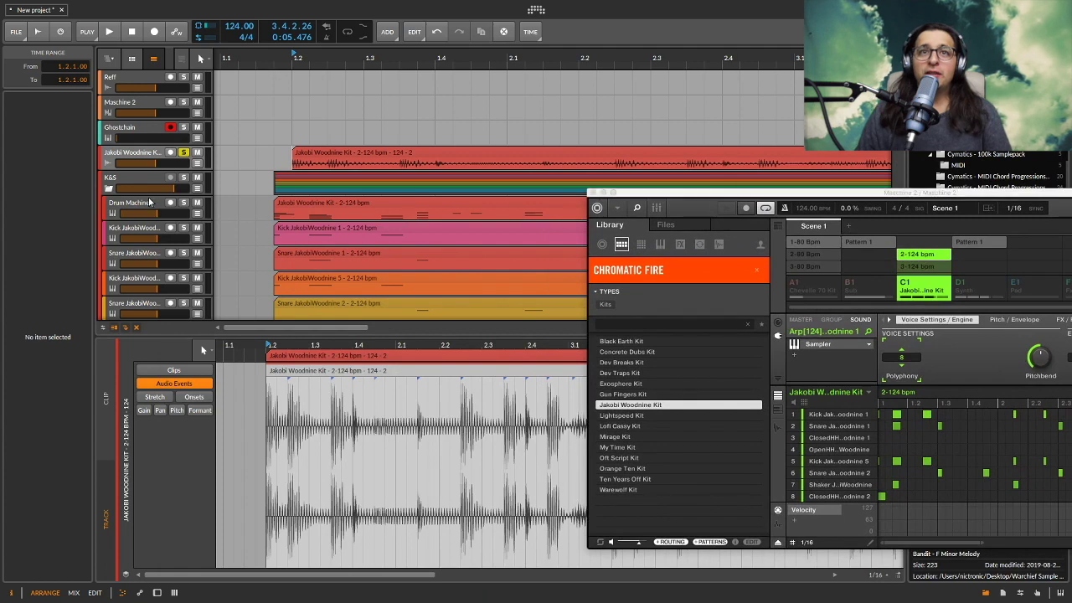
{"action": "left_click", "coordinate": [151, 202]}
{"action": "left_click_drag", "start_coordinate": [167, 333], "coordinate": [170, 266]}
{"action": "left_click", "coordinate": [164, 222]}
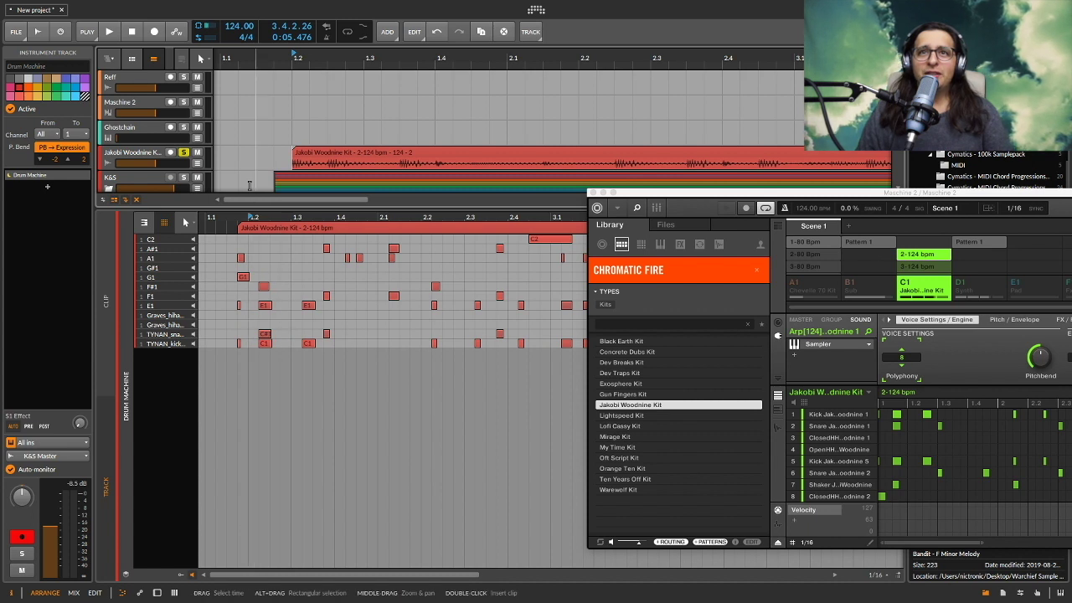
{"action": "left_click_drag", "start_coordinate": [179, 194], "coordinate": [179, 266]}
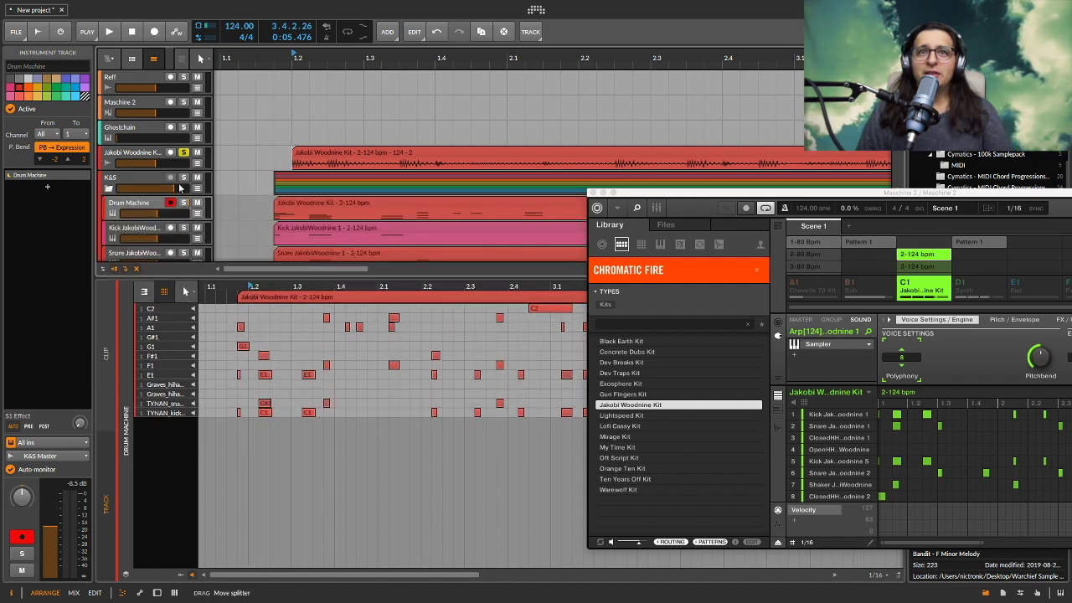
Solo the Drum Machine track instead of the Jakobi Woodnine Kit audio track and play it.
{"action": "left_click", "coordinate": [185, 178]}
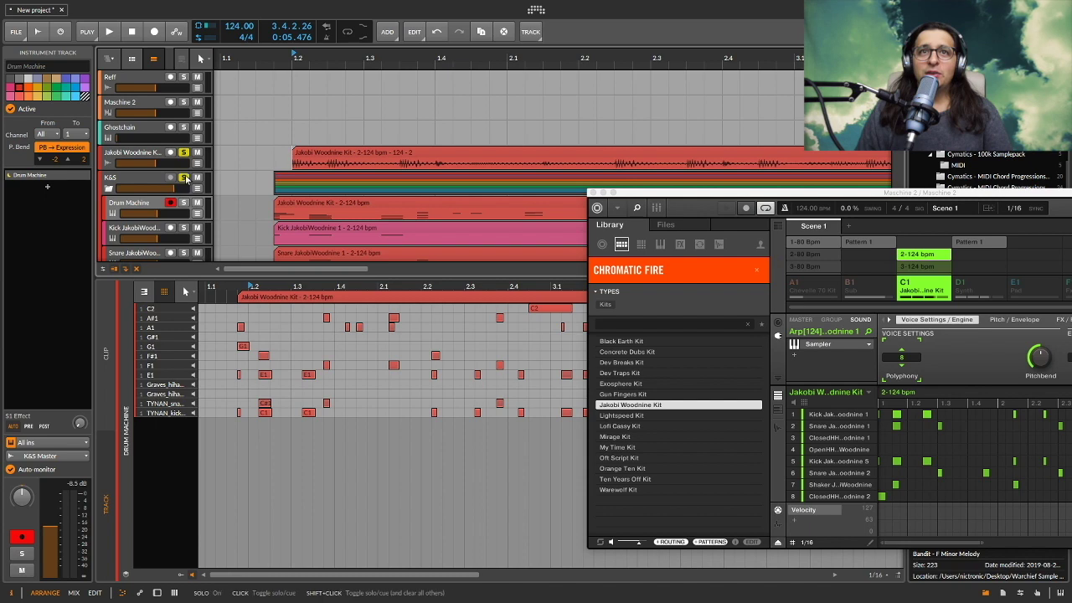
{"action": "left_click", "coordinate": [183, 159]}
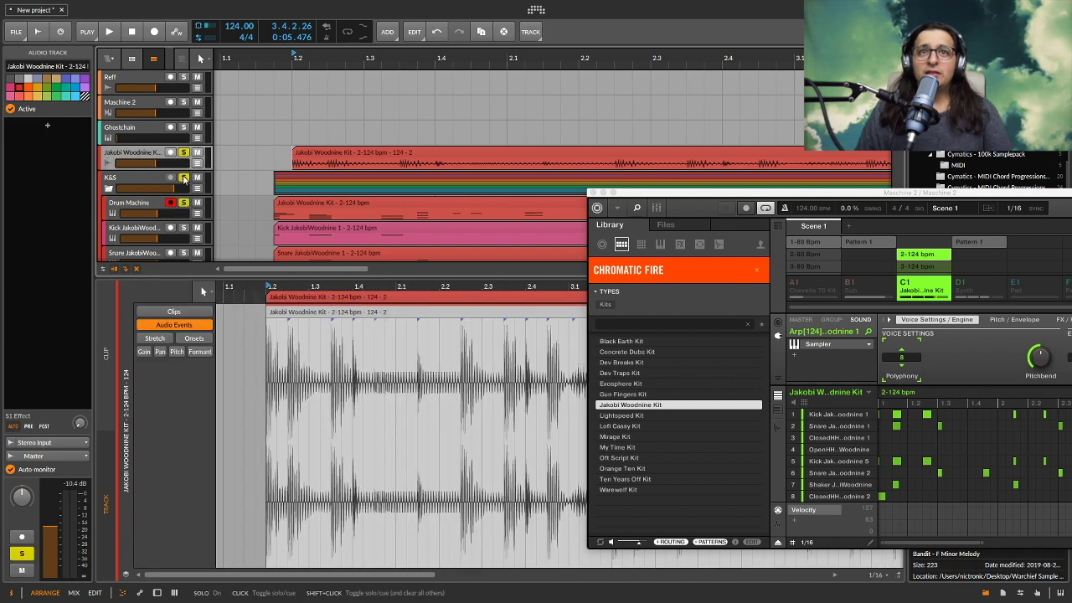
{"action": "key", "text": "space"}
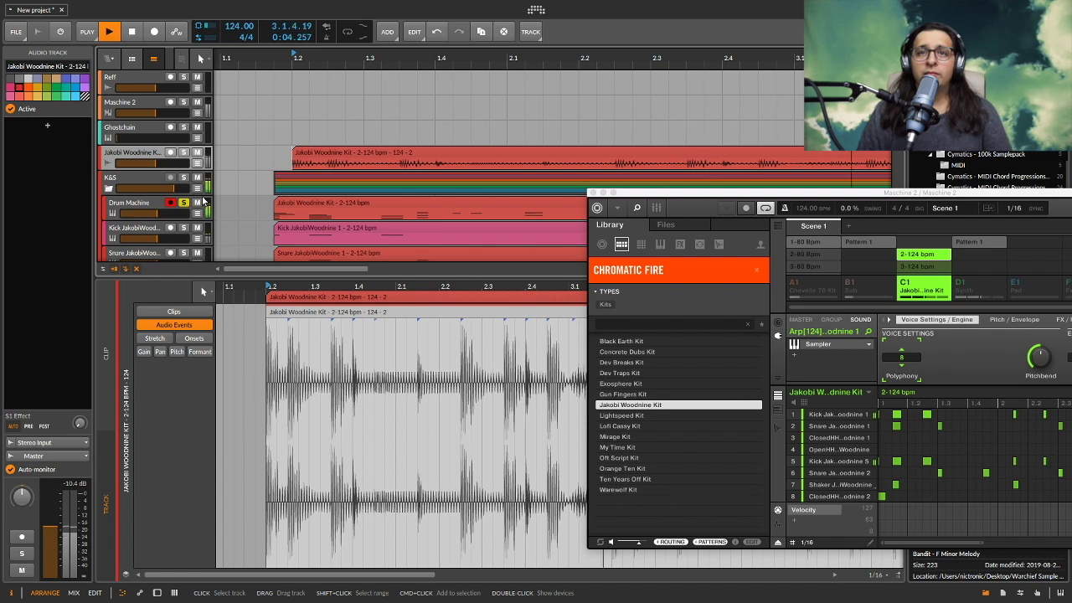
{"action": "key", "text": "space"}
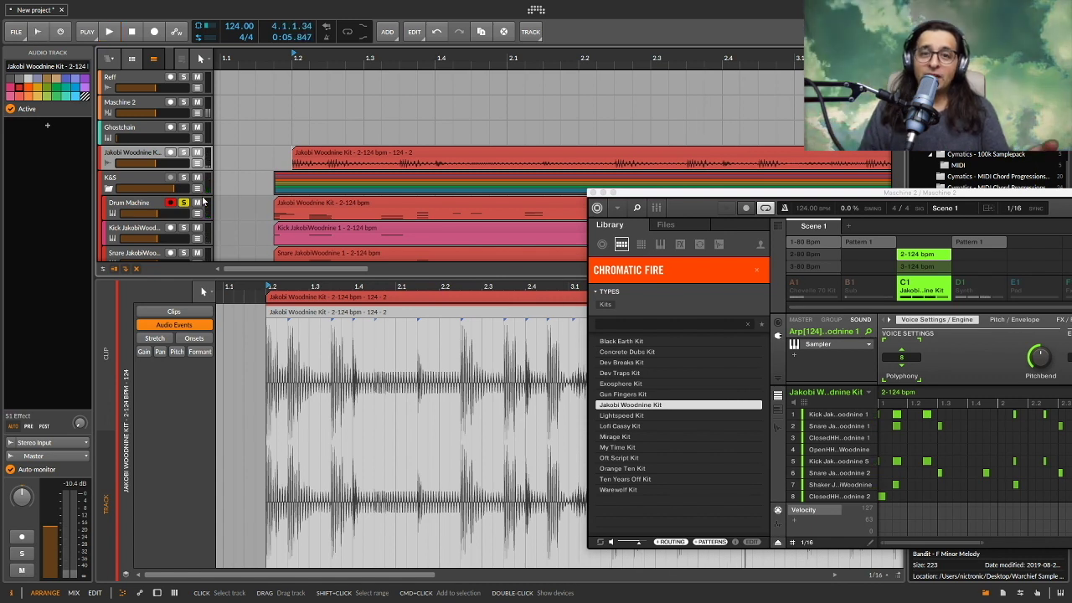
Examine the Drum Machine clip's notes alongside the MIDI batch setup options of group C1 in Maschine.
{"action": "left_click", "coordinate": [325, 201]}
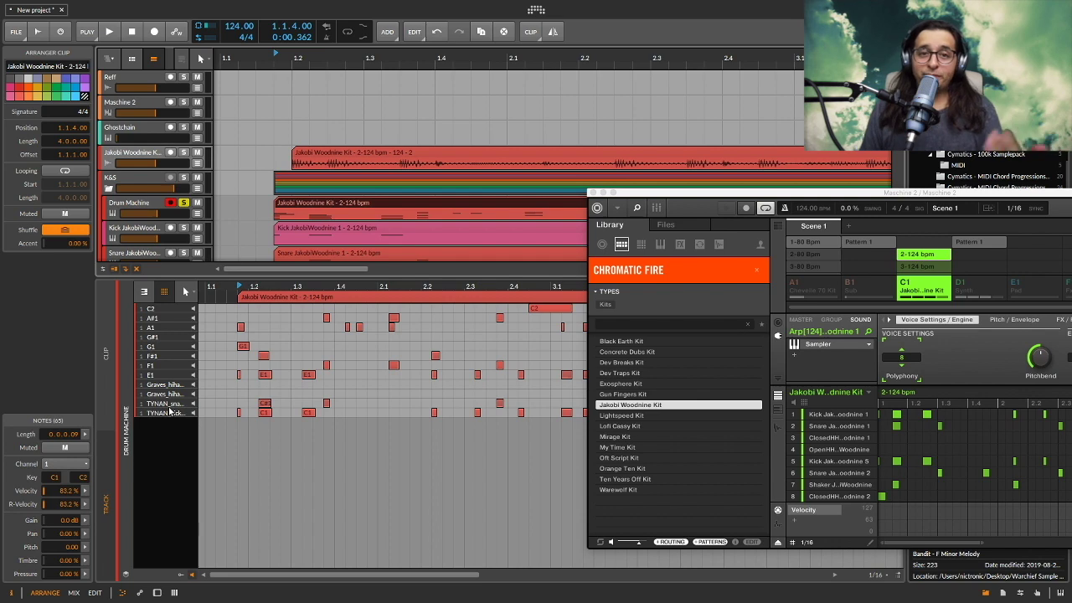
{"action": "left_click_drag", "start_coordinate": [1021, 198], "coordinate": [816, 137]}
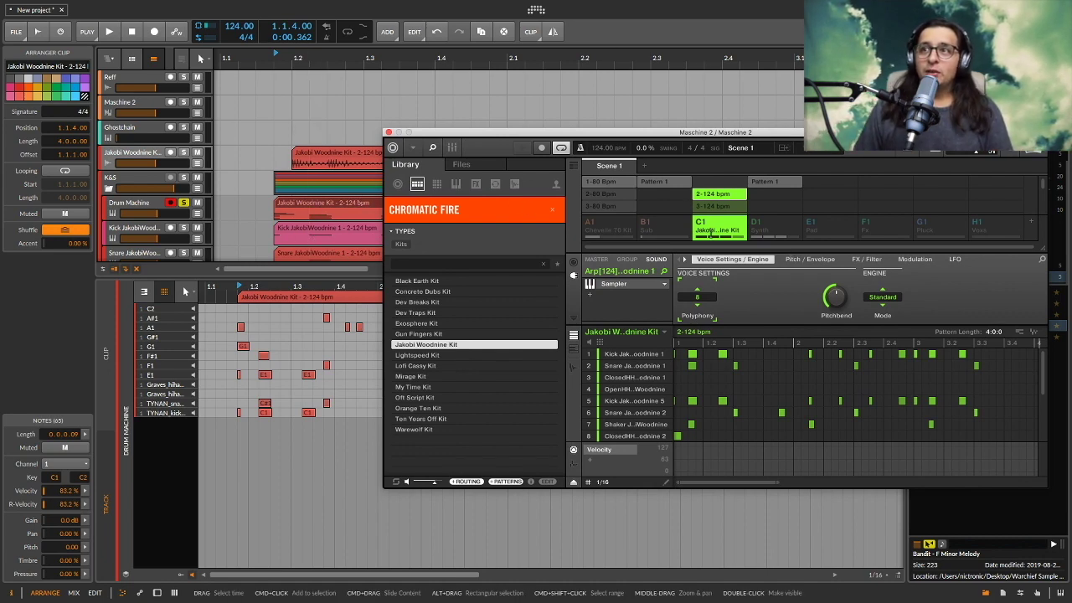
{"action": "left_click_drag", "start_coordinate": [586, 133], "coordinate": [700, 112]}
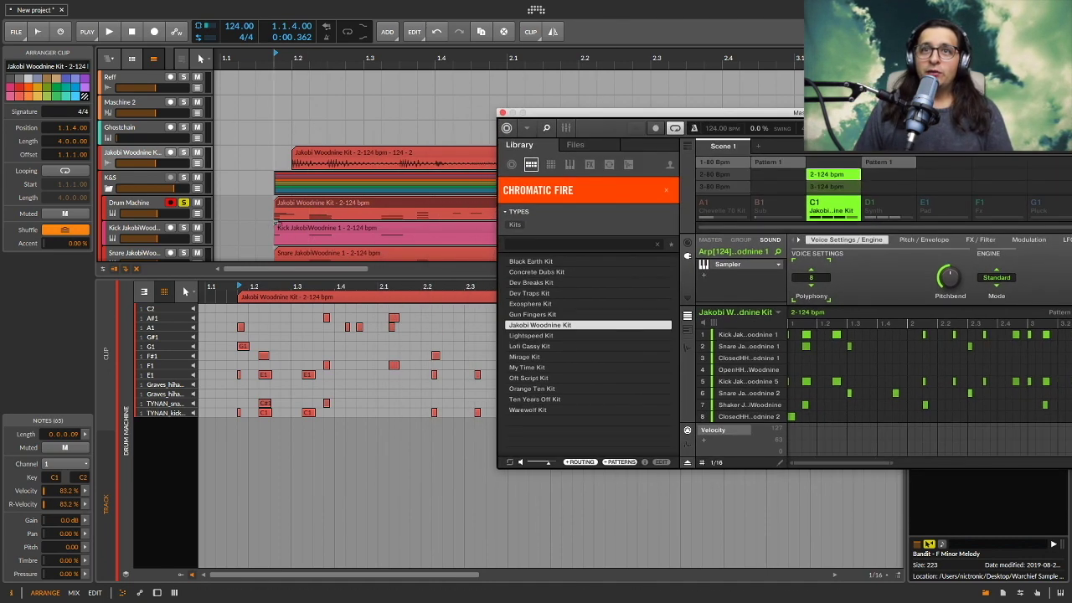
{"action": "right_click", "coordinate": [839, 206]}
{"action": "mouse_move", "coordinate": [893, 287]}
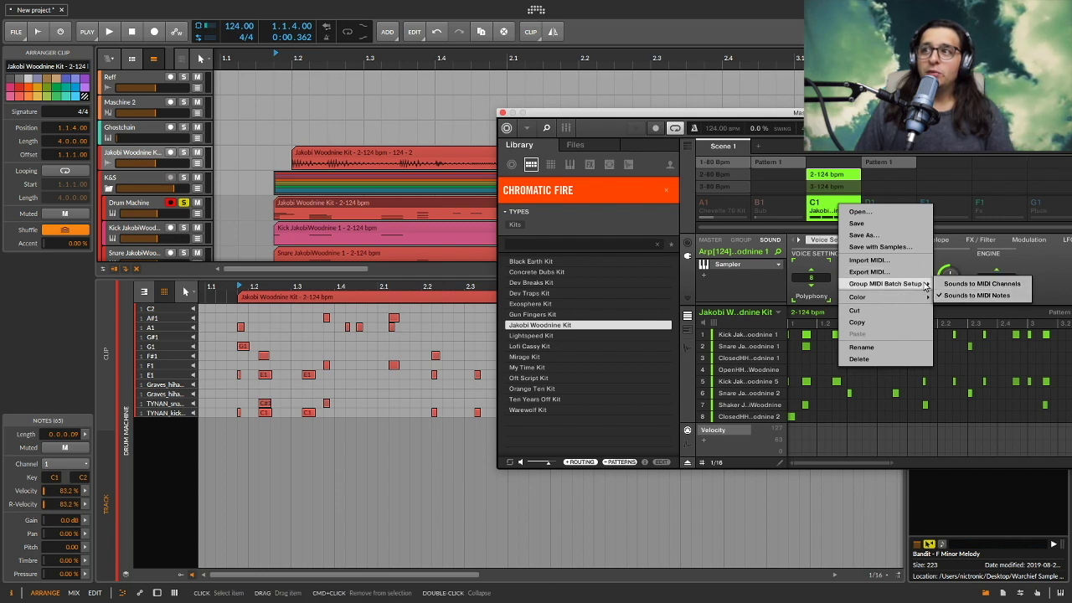
{"action": "left_click", "coordinate": [888, 420]}
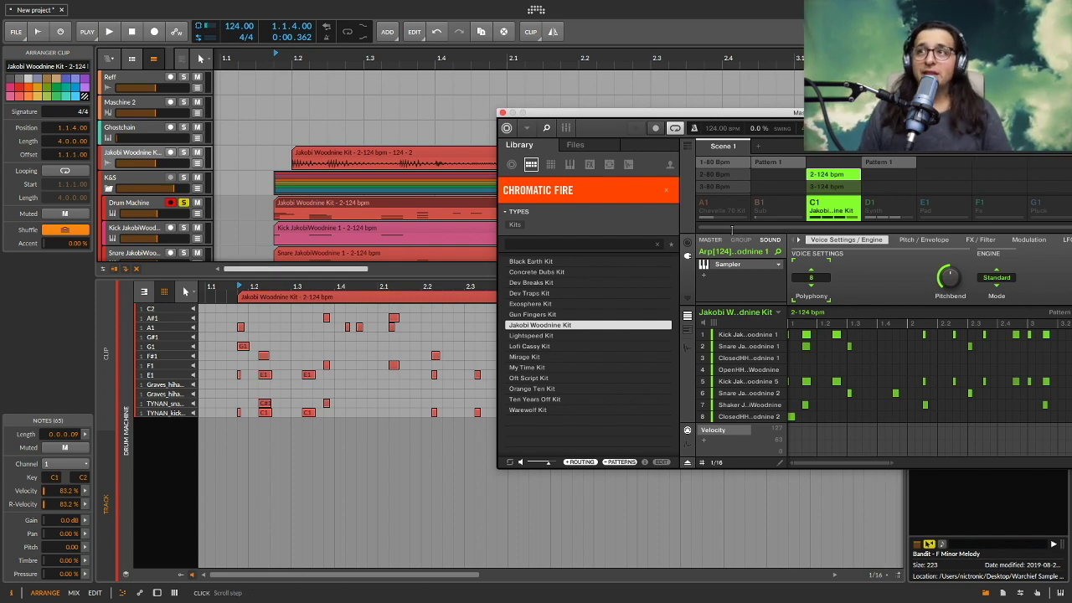
Reposition the Maschine window over the arranger and play Pattern 1 of the Synth group D1.
{"action": "left_click_drag", "start_coordinate": [859, 114], "coordinate": [545, 125]}
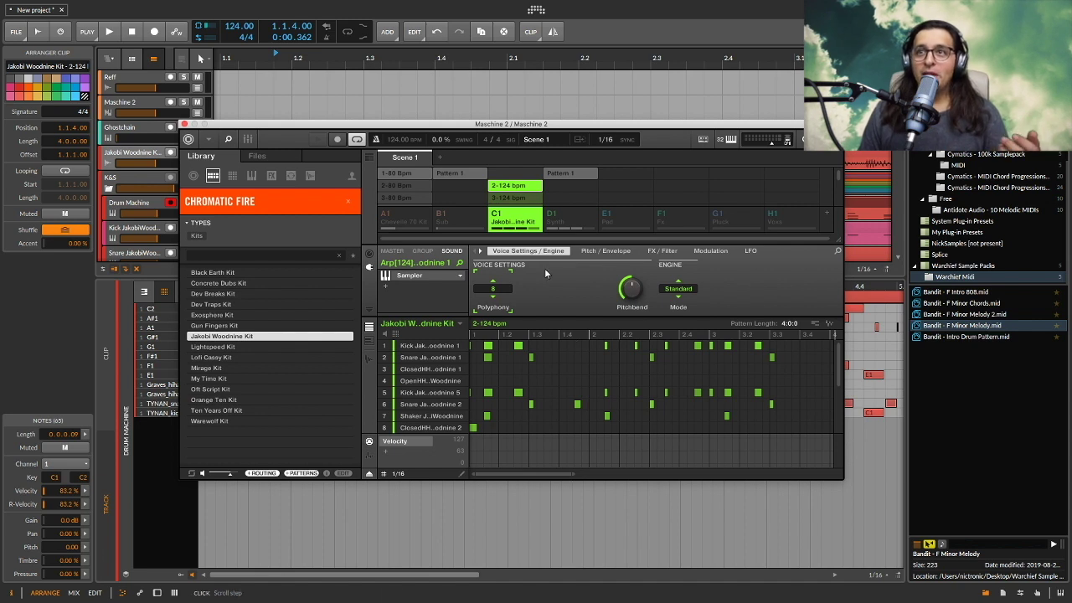
{"action": "left_click", "coordinate": [562, 214]}
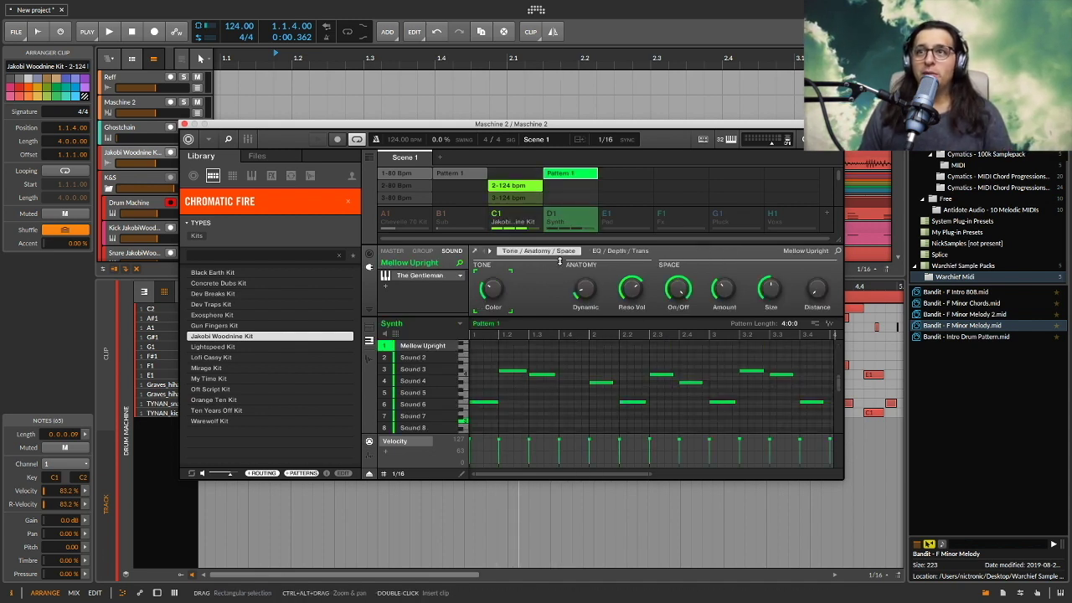
{"action": "key", "text": "space"}
{"action": "mouse_move", "coordinate": [264, 125]}
{"action": "left_mouse_down"}
{"action": "mouse_move", "coordinate": [465, 117]}
{"action": "mouse_move", "coordinate": [269, 142]}
{"action": "left_mouse_up"}
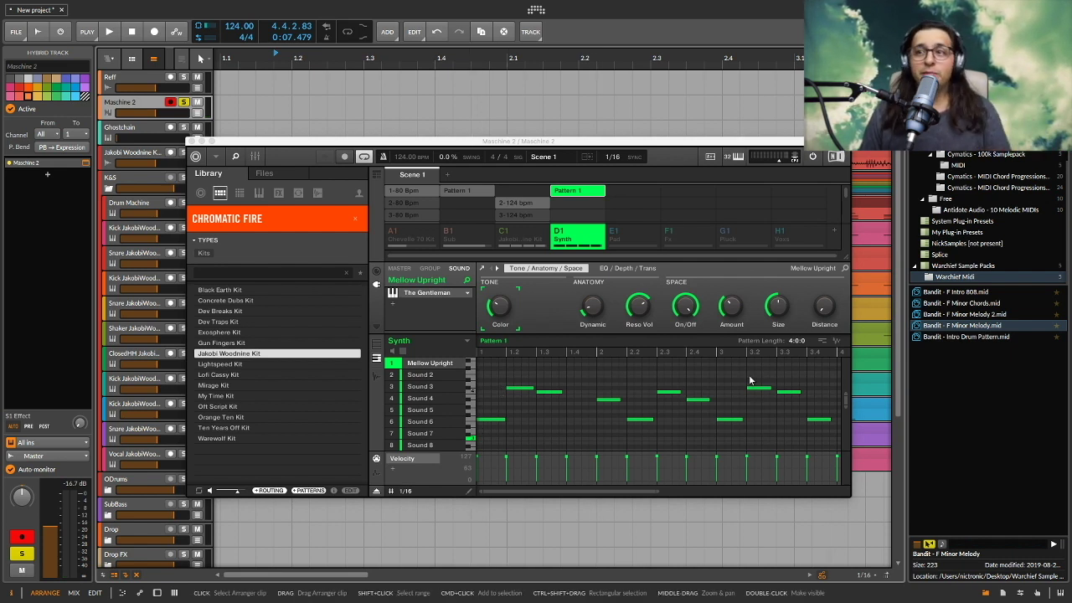
Load Bandit - F Minor Chords.mid into the Synth group's Pattern 1, replacing it with Bandit - F Minor Melody.mid.
{"action": "left_click", "coordinate": [961, 303]}
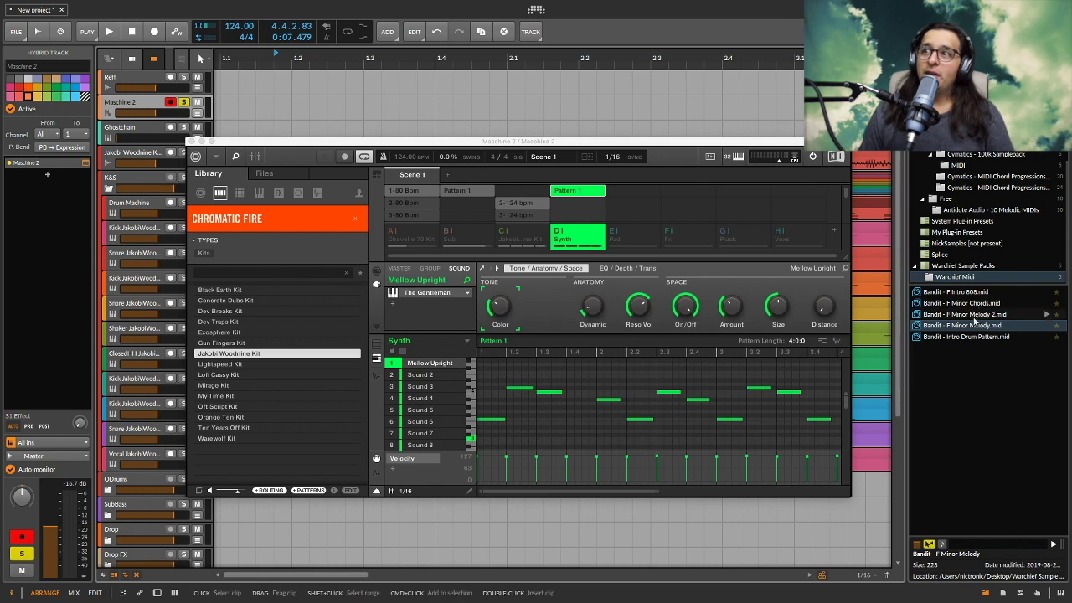
{"action": "left_click_drag", "start_coordinate": [962, 302], "coordinate": [643, 403]}
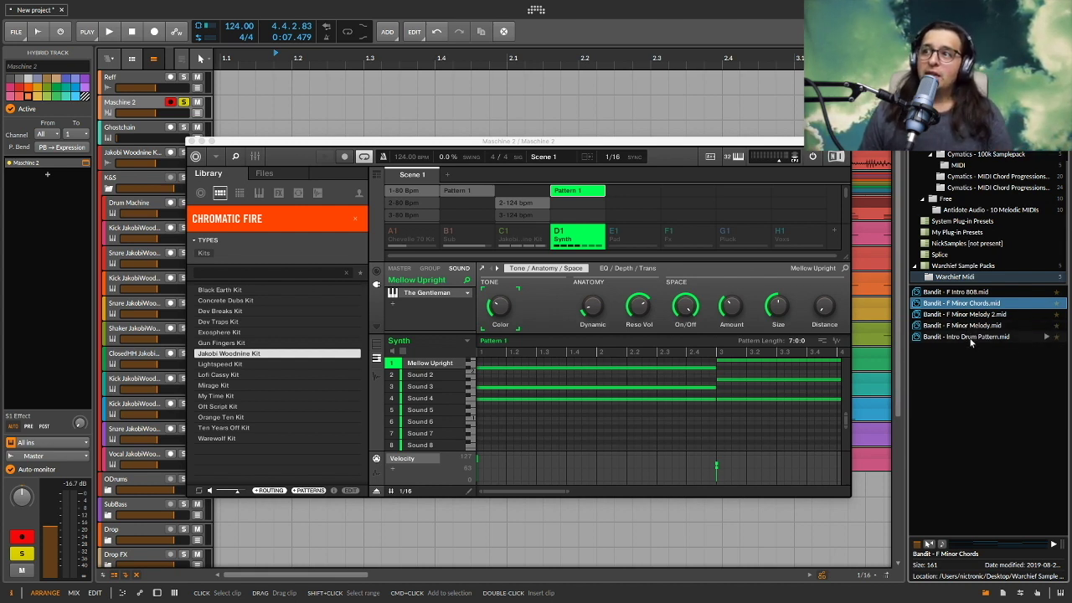
{"action": "left_click_drag", "start_coordinate": [974, 326], "coordinate": [580, 416]}
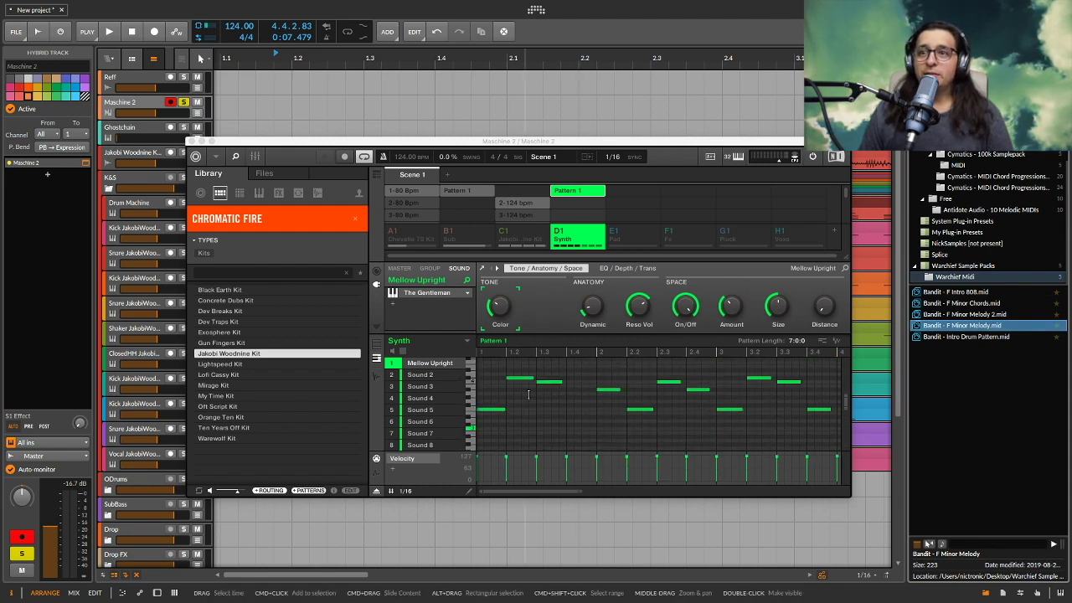
Play the imported melody on Mellow Upright and try dragging the pattern's MIDI out of Maschine to the file browser.
{"action": "key", "text": "space"}
{"action": "scroll", "coordinate": [530, 403], "scroll_direction": "up", "scroll_amount": 2}
{"action": "key", "text": "space"}
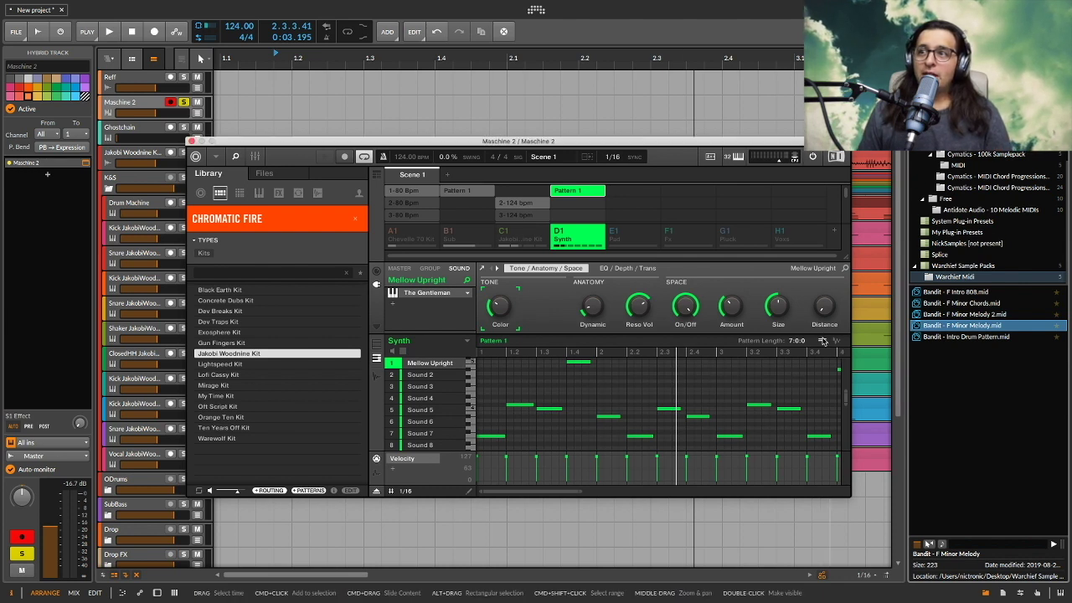
{"action": "left_click_drag", "start_coordinate": [824, 343], "coordinate": [950, 384]}
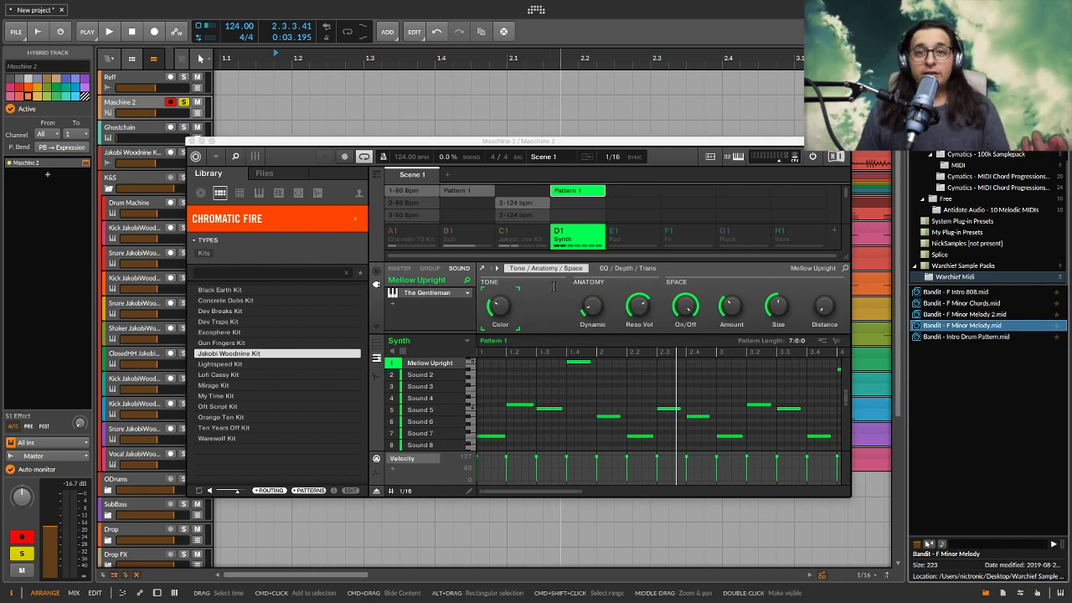
Mute the Synth group, activate groups A1 and B1, and play the Chevelle 70 Kit's 1-80 Bpm pattern.
{"action": "left_click", "coordinate": [558, 232]}
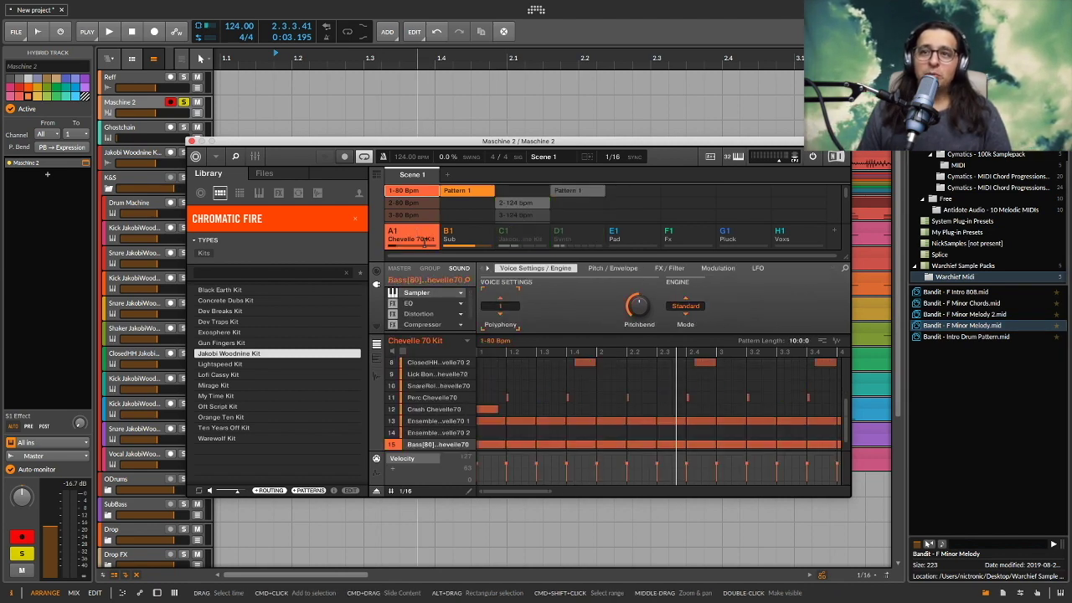
{"action": "key", "text": "space"}
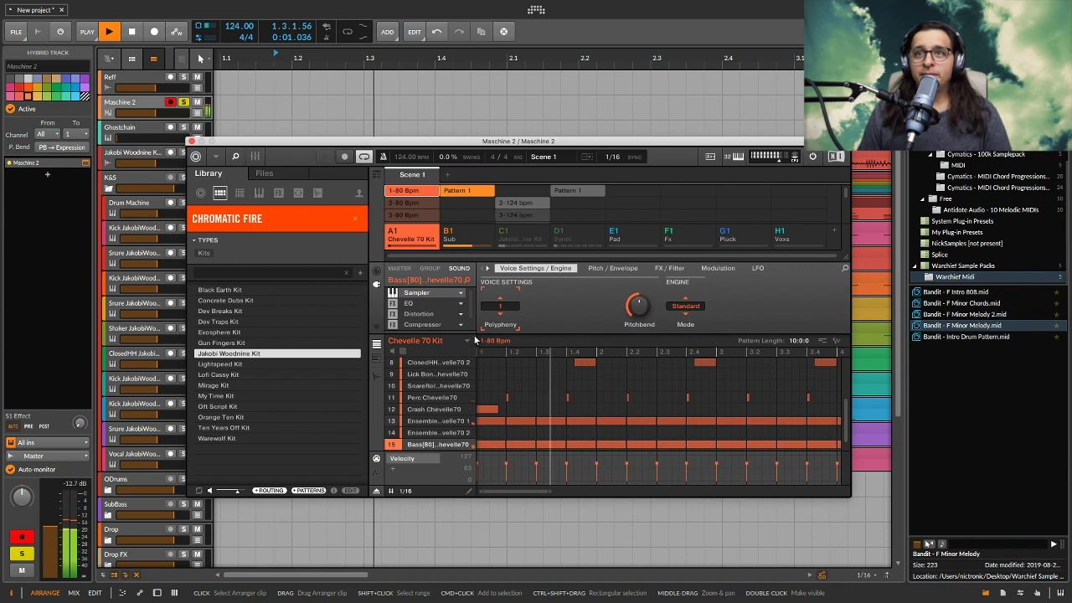
{"action": "key", "text": "space"}
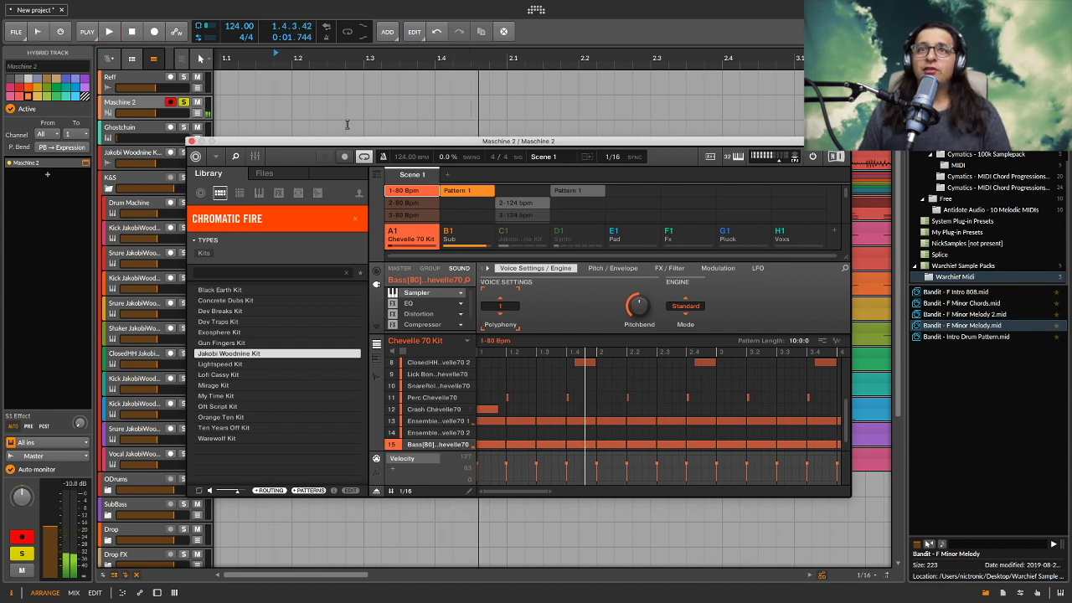
Set the project tempo to 80 BPM and play the Chevelle 70 Kit pattern.
{"action": "double_click", "coordinate": [237, 26]}
{"action": "type", "text": "2-"}
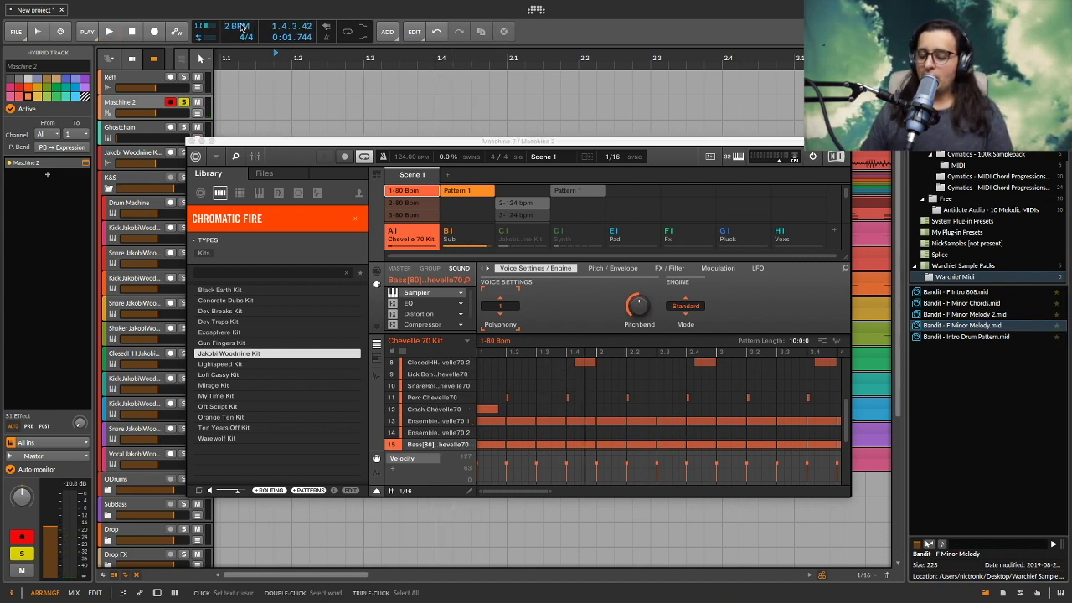
{"action": "type", "text": "80"}
{"action": "key", "text": "Return"}
{"action": "key", "text": "space"}
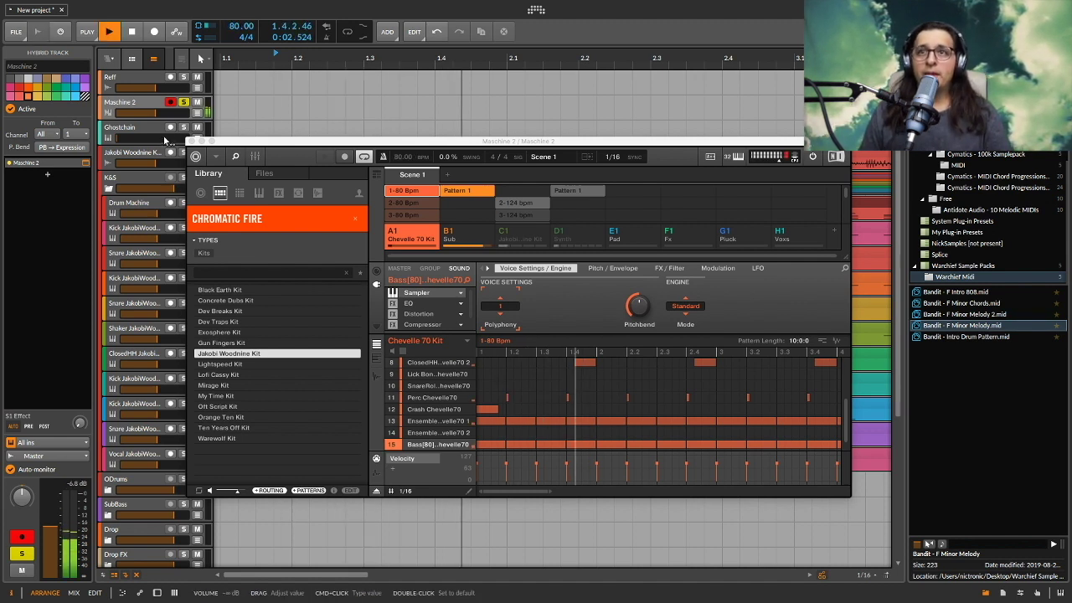
{"action": "key", "text": "space"}
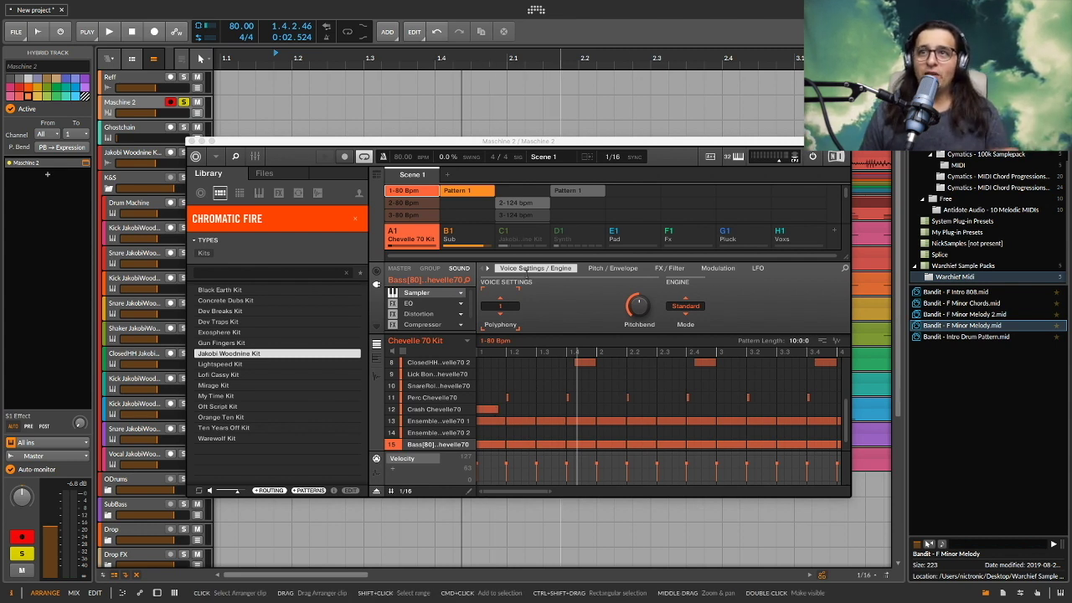
Select the Jakobi Woodnine Kit group C1 and look through the plug-ins available for its sound.
{"action": "left_click", "coordinate": [518, 234]}
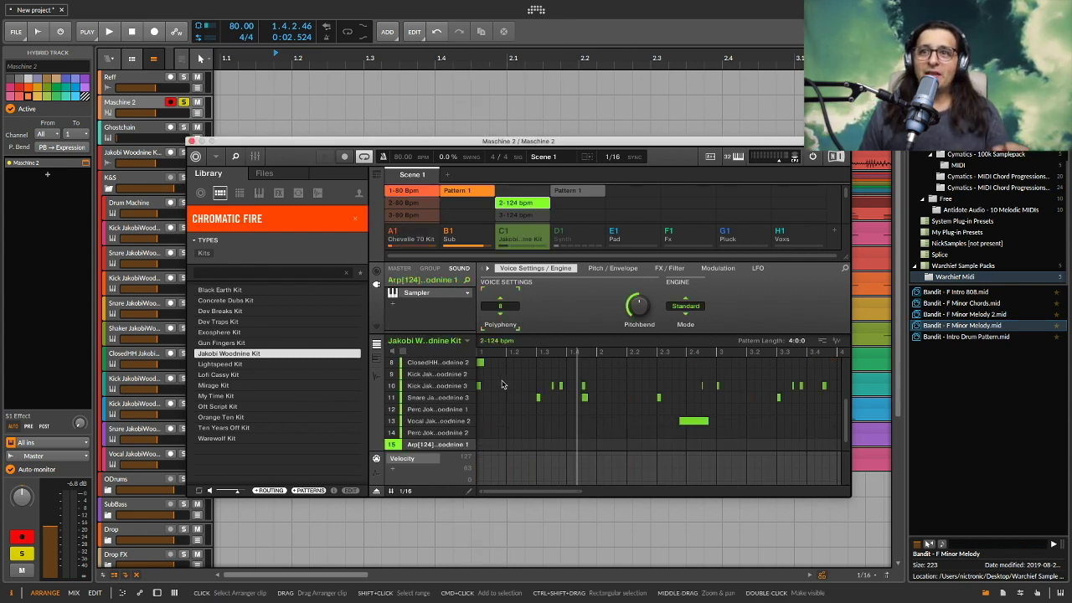
{"action": "left_click", "coordinate": [456, 315]}
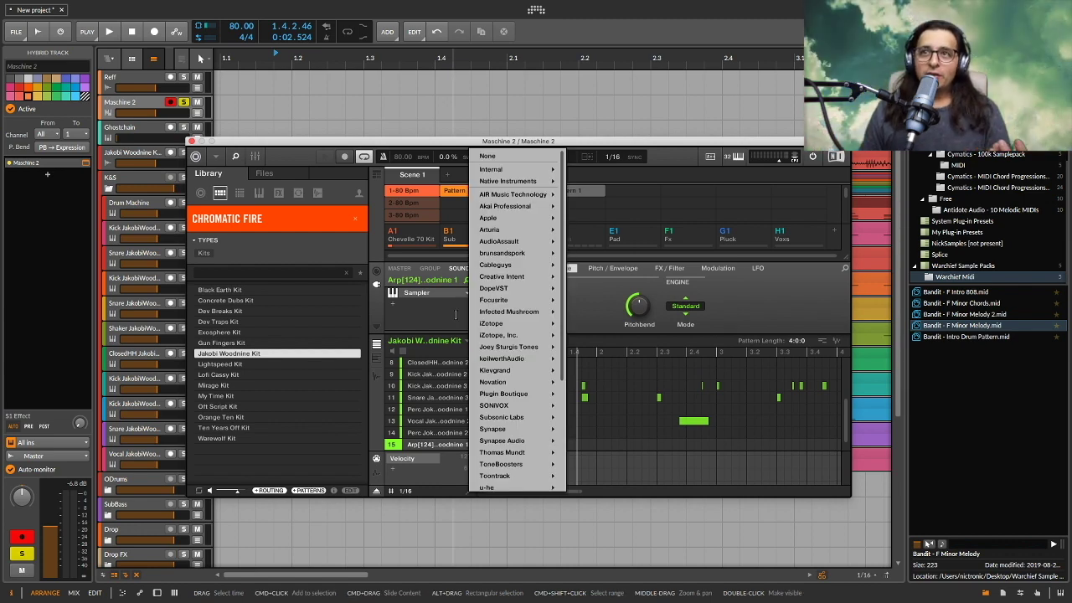
{"action": "mouse_move", "coordinate": [511, 288]}
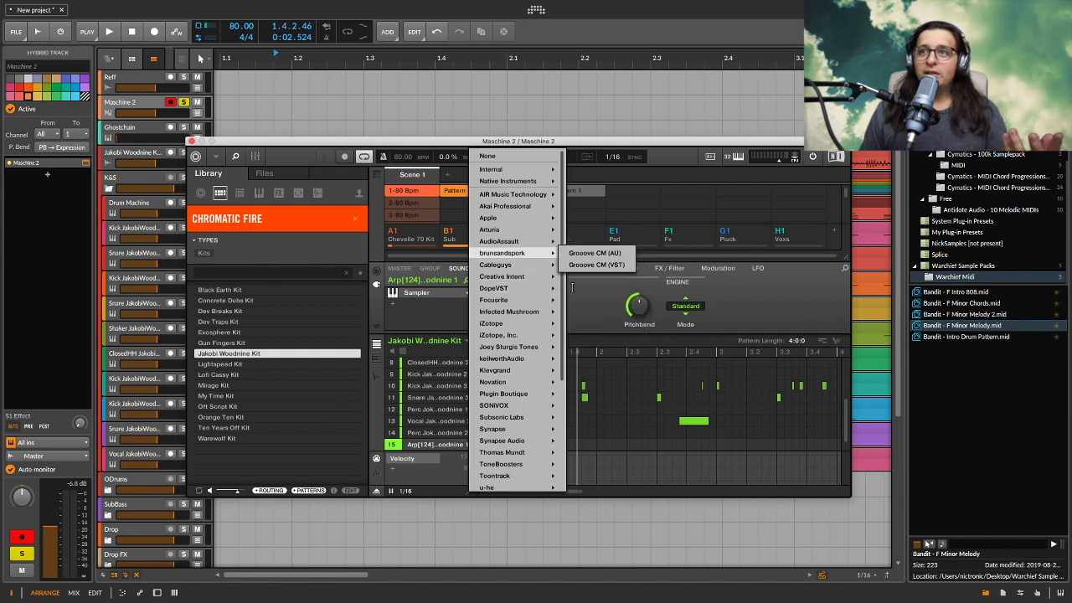
{"action": "left_click", "coordinate": [771, 285]}
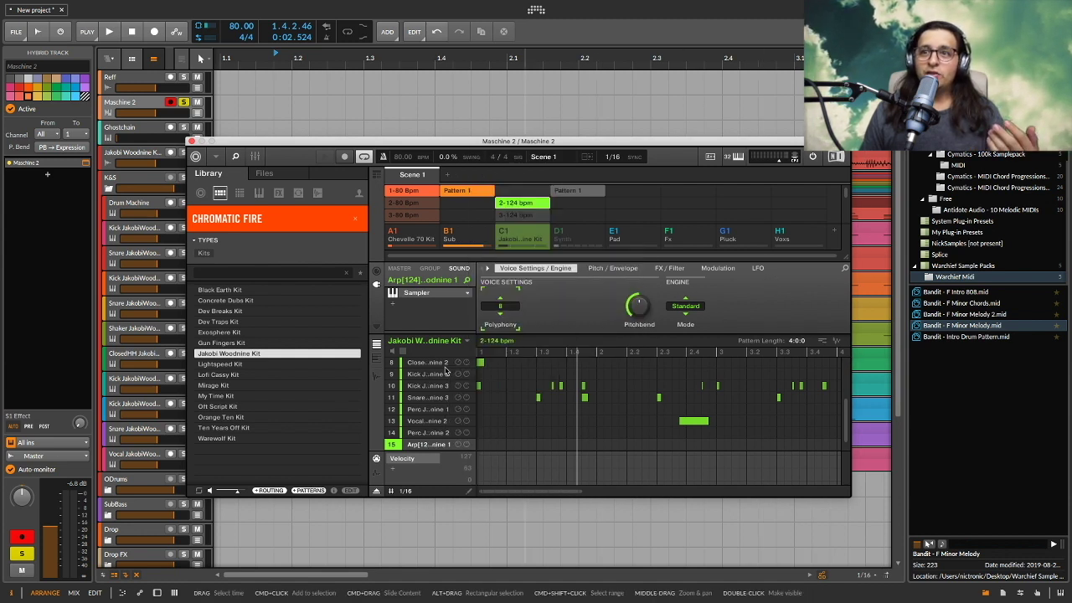
Create an empty pattern in group C1 and drag the Chevelle 70 Kit's 1-80 Bpm pattern MIDI onto that group.
{"action": "left_click", "coordinate": [497, 340]}
{"action": "left_click", "coordinate": [529, 354]}
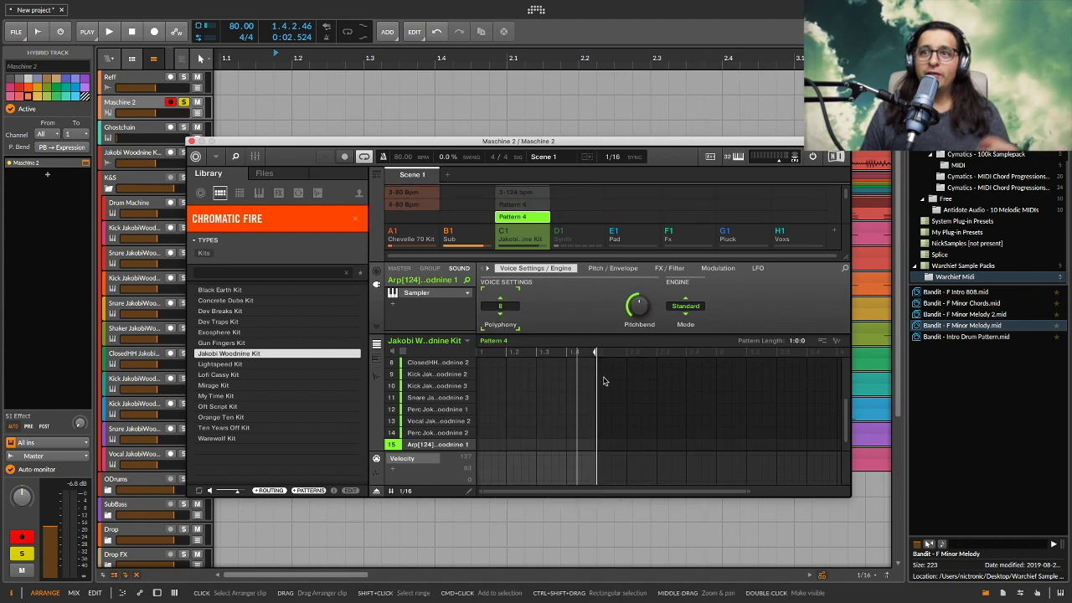
{"action": "left_click", "coordinate": [406, 235]}
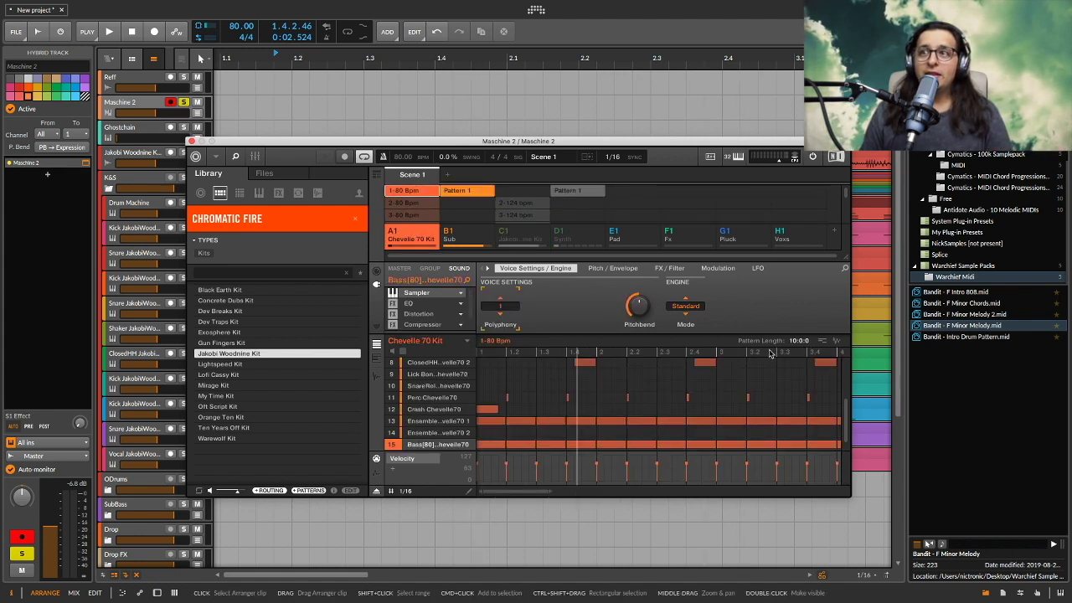
{"action": "scroll", "coordinate": [637, 393], "scroll_direction": "up", "scroll_amount": 4}
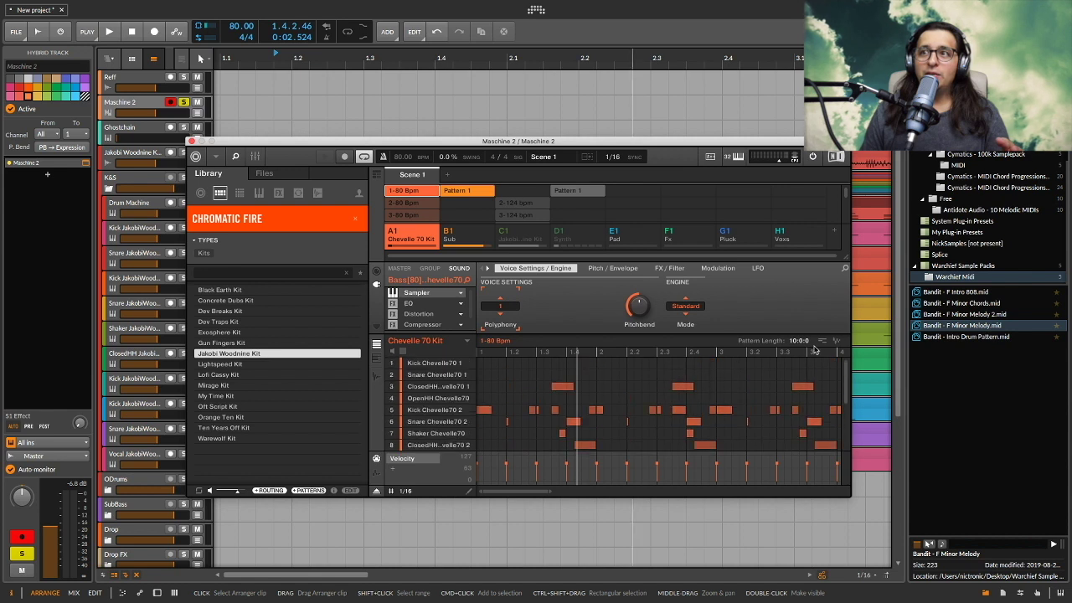
{"action": "left_click_drag", "start_coordinate": [824, 342], "coordinate": [528, 235]}
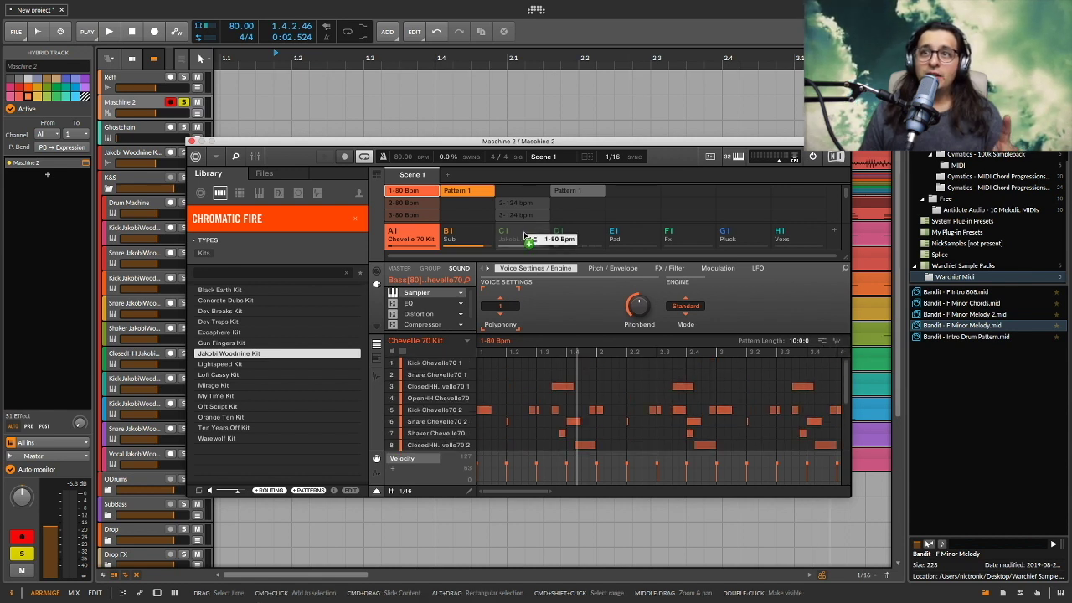
{"action": "left_click_drag", "start_coordinate": [526, 237], "coordinate": [524, 237]}
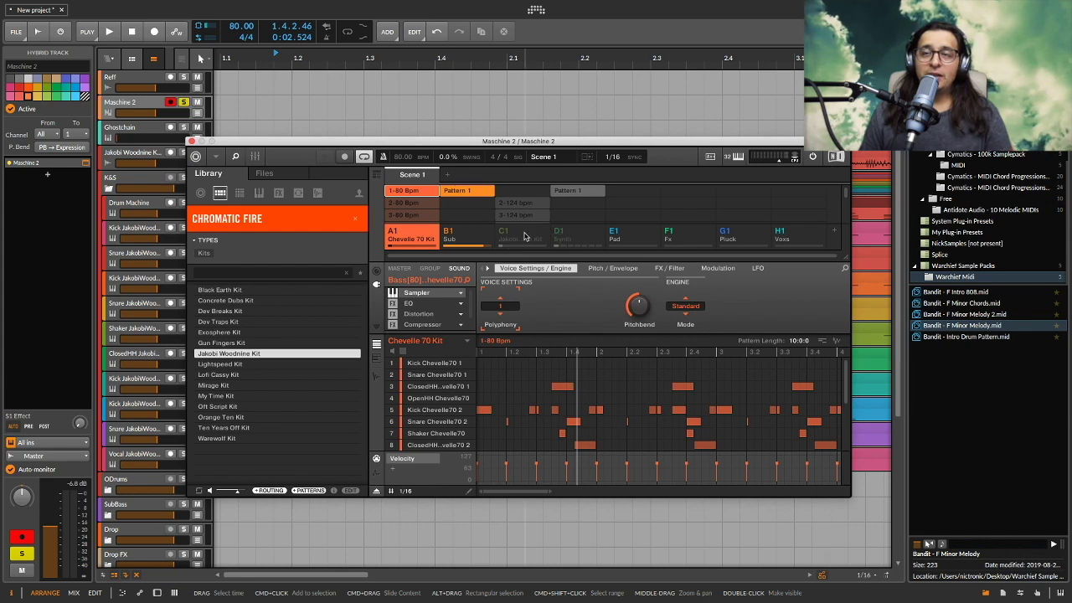
Select all the imported notes in group C1's new pattern and move them up two sound slots.
{"action": "left_click", "coordinate": [525, 237]}
{"action": "scroll", "coordinate": [623, 412], "scroll_direction": "up", "scroll_amount": 5}
{"action": "left_click_drag", "start_coordinate": [482, 367], "coordinate": [891, 472]}
{"action": "scroll", "coordinate": [696, 393], "scroll_direction": "up", "scroll_amount": 5}
{"action": "left_click_drag", "start_coordinate": [683, 389], "coordinate": [681, 366]}
{"action": "scroll", "coordinate": [661, 374], "scroll_direction": "left", "scroll_amount": 10}
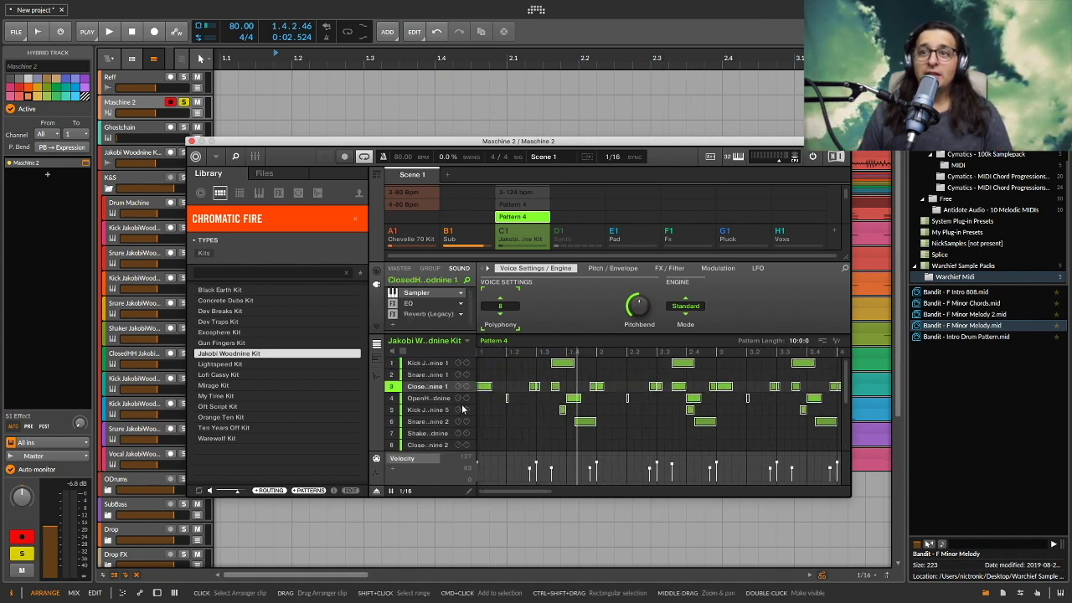
Mute groups A1 and B1 and play the imported pattern on the Jakobi Woodnine Kit.
{"action": "left_click", "coordinate": [392, 231]}
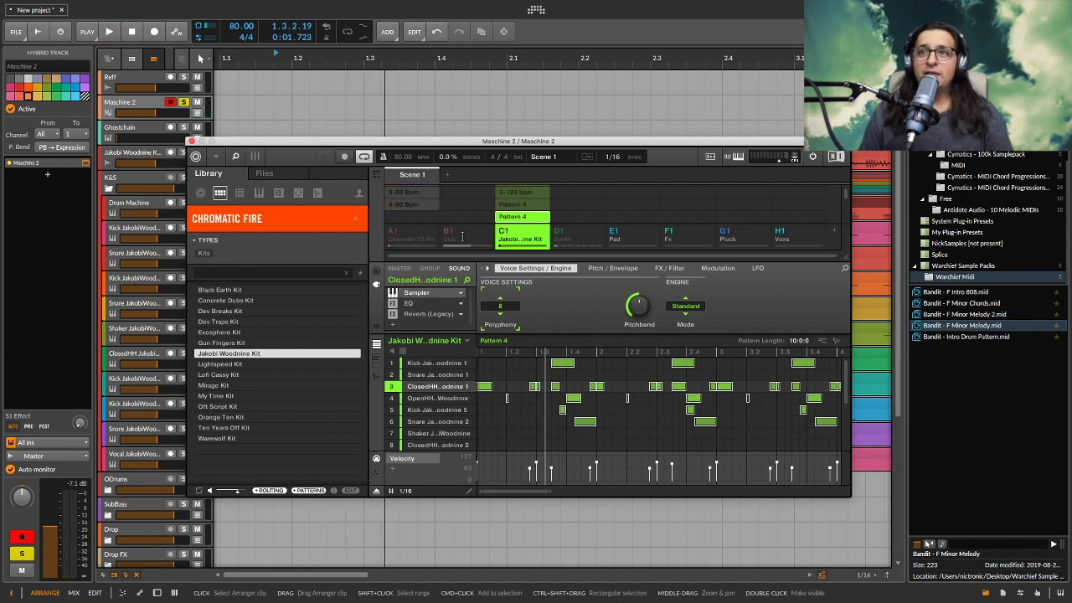
{"action": "key", "text": "space"}
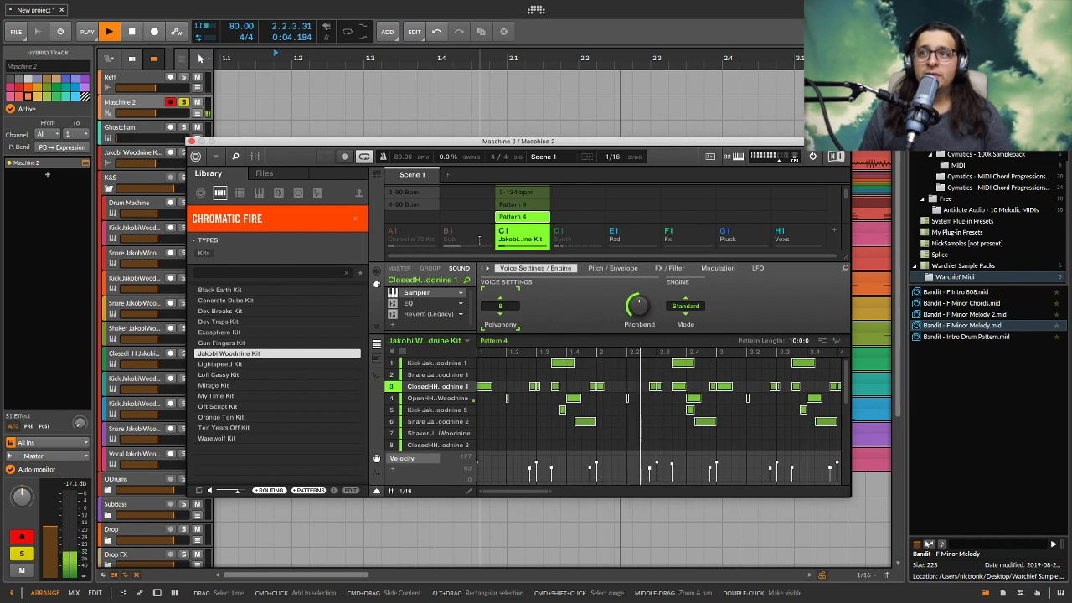
{"action": "key", "text": "space"}
Move the selected notes down three sound slots and play the pattern while checking the lower sounds.
{"action": "left_click_drag", "start_coordinate": [563, 363], "coordinate": [561, 399]}
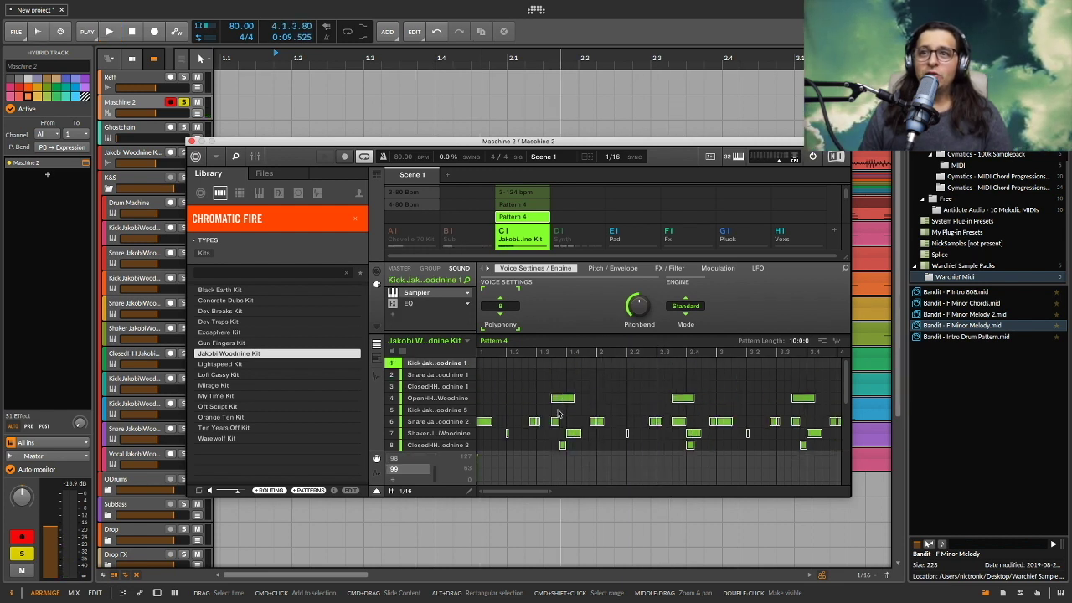
{"action": "key", "text": "space"}
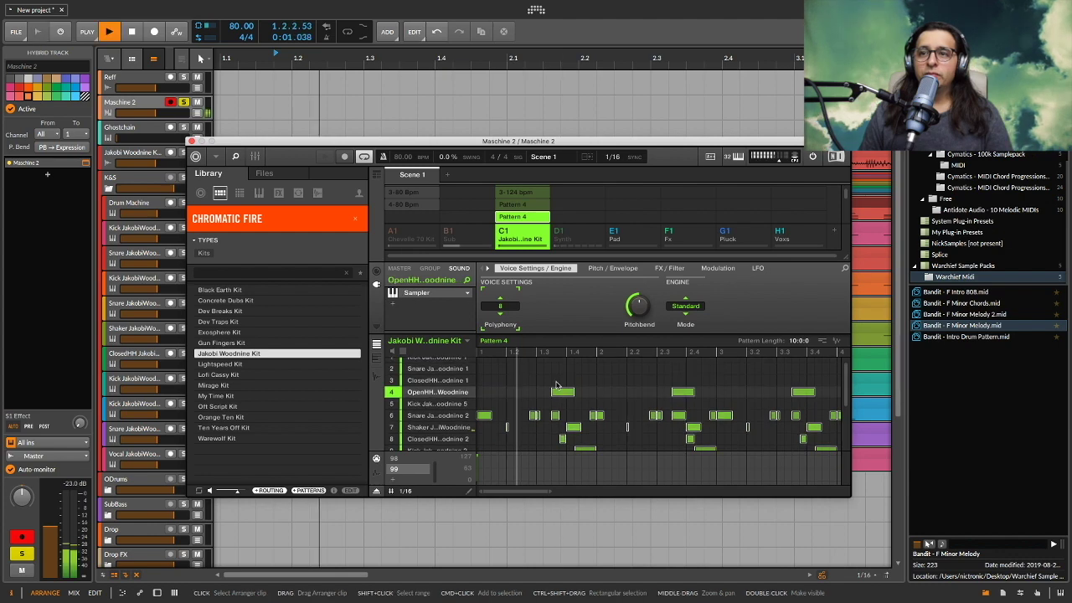
{"action": "scroll", "coordinate": [519, 436], "scroll_direction": "down", "scroll_amount": 5}
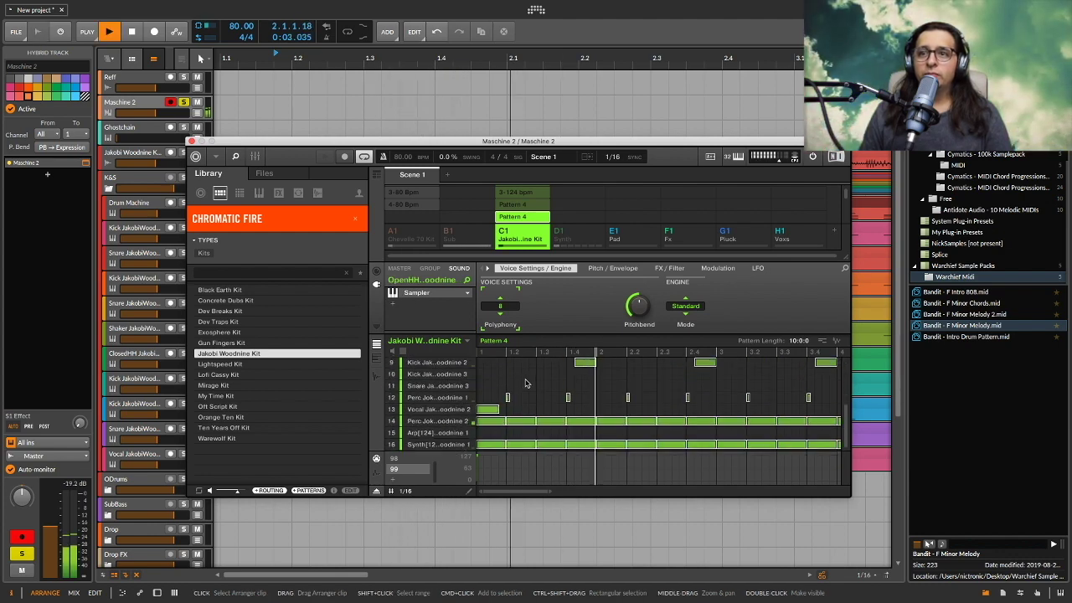
{"action": "key", "text": "space"}
Select all the notes across the full pattern, move them down one sound slot, and play the pattern.
{"action": "left_click_drag", "start_coordinate": [481, 429], "coordinate": [1025, 486]}
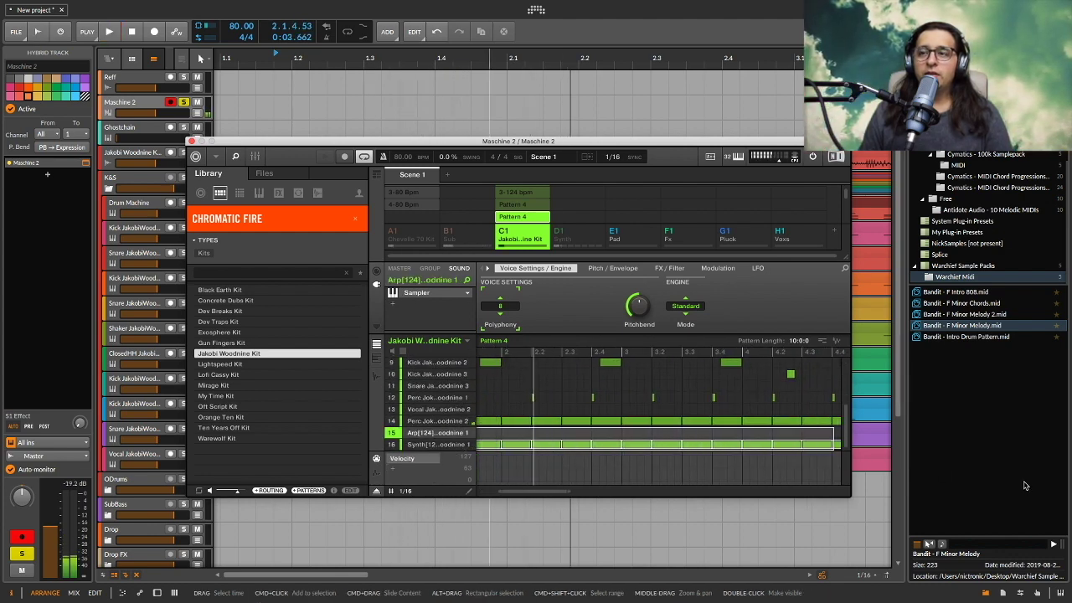
{"action": "left_click_drag", "start_coordinate": [730, 445], "coordinate": [244, 295]}
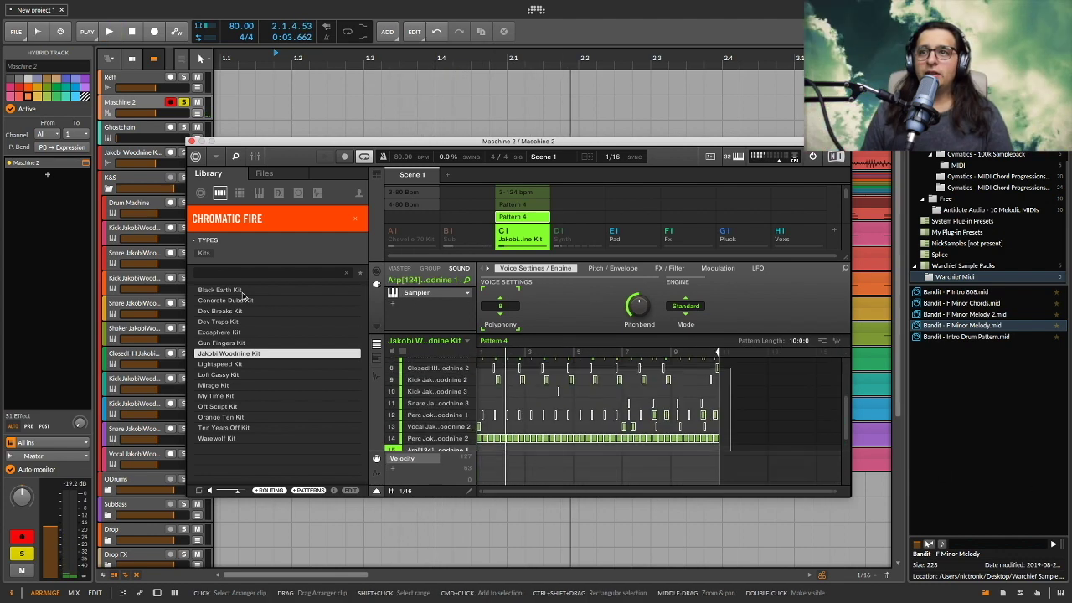
{"action": "left_click", "coordinate": [244, 291]}
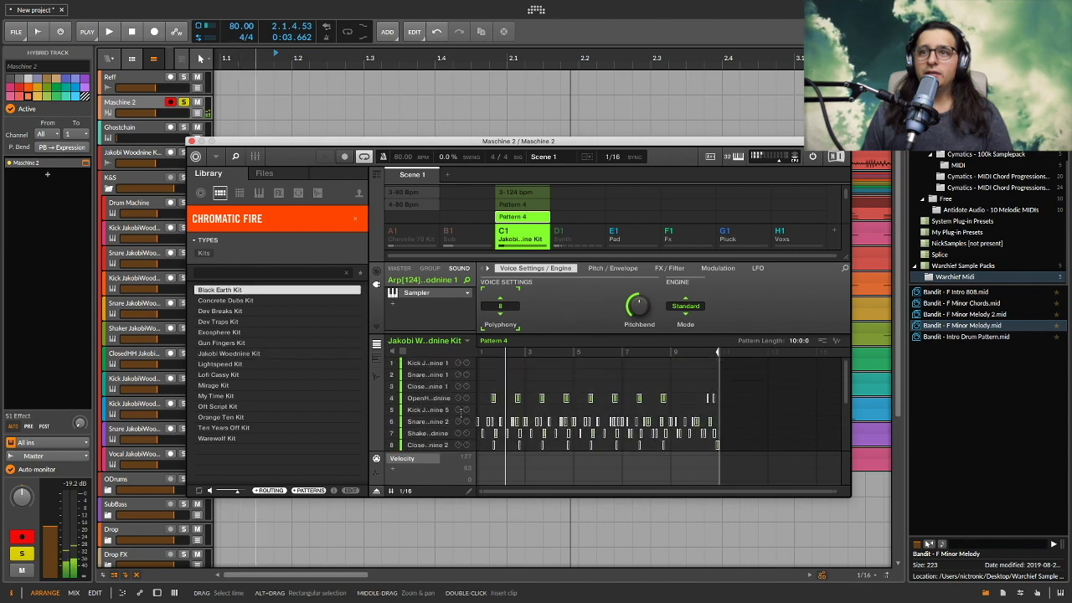
{"action": "left_click_drag", "start_coordinate": [493, 403], "coordinate": [493, 411]}
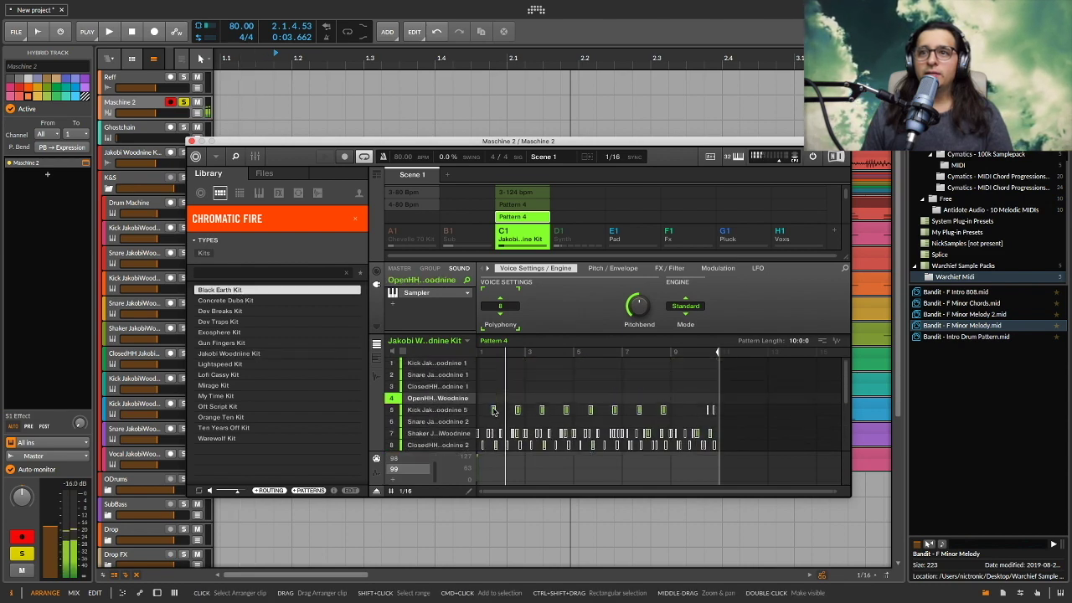
{"action": "key", "text": "space"}
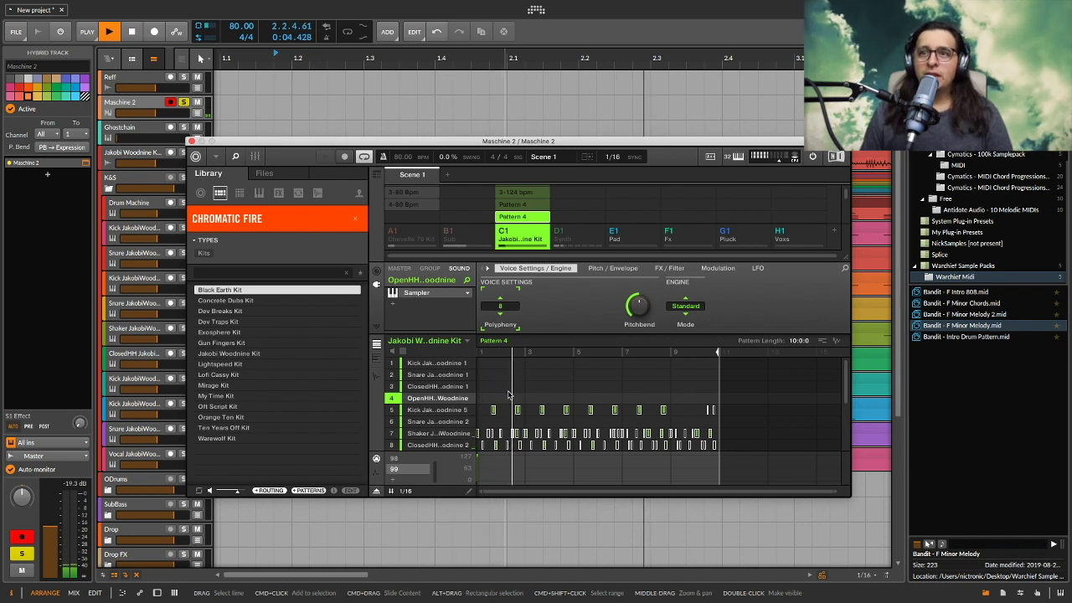
{"action": "scroll", "coordinate": [505, 395], "scroll_direction": "down", "scroll_amount": 4}
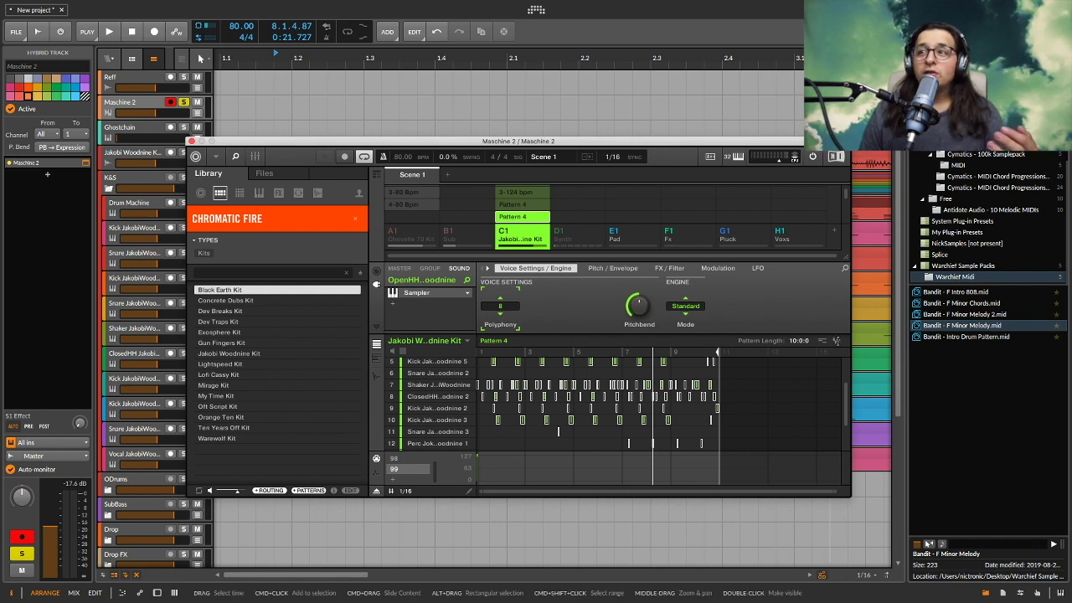
Export group C1's Pattern 4 as audio and place it on the first sound of group E1 (Pad).
{"action": "left_click_drag", "start_coordinate": [836, 341], "coordinate": [839, 344]}
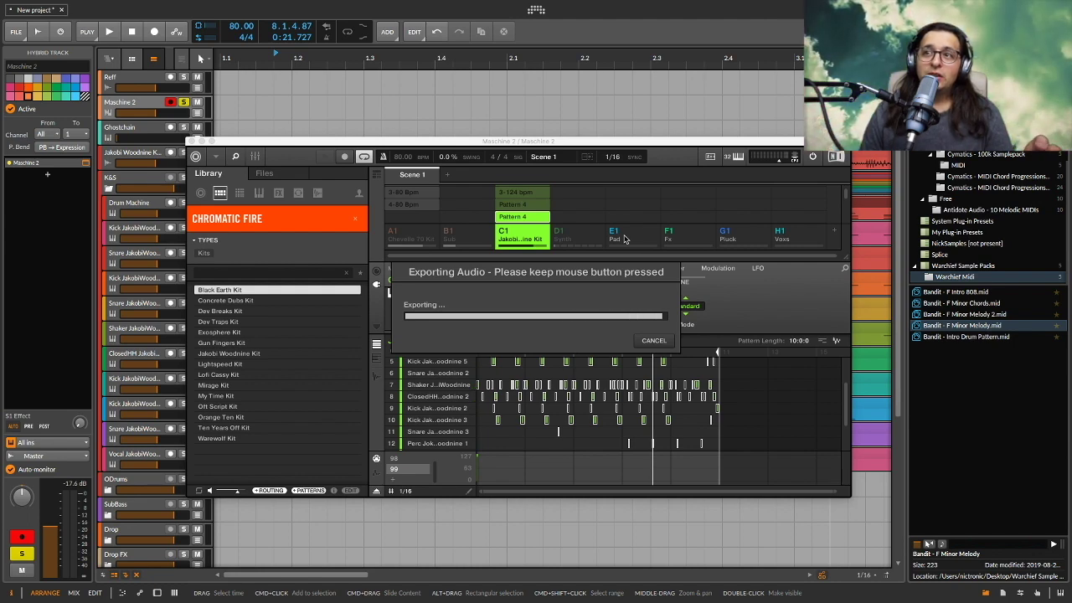
{"action": "left_click_drag", "start_coordinate": [522, 216], "coordinate": [576, 235]}
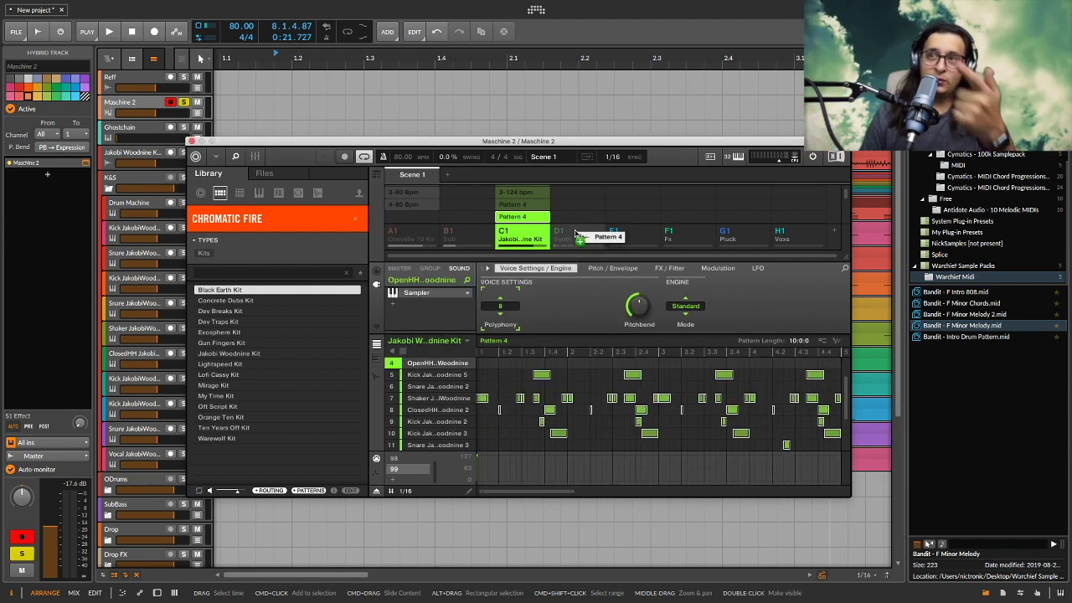
{"action": "left_click_drag", "start_coordinate": [577, 234], "coordinate": [630, 236]}
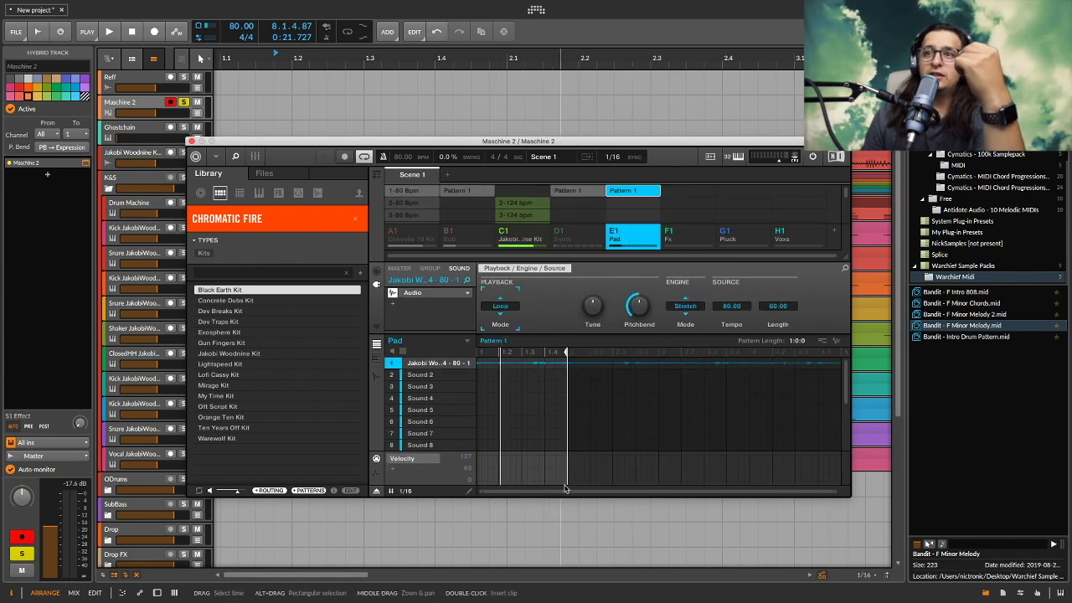
Set the Pad group's Pattern 1 length to 6:0:0 and play the exported audio with group C1 muted.
{"action": "left_click_drag", "start_coordinate": [793, 340], "coordinate": [794, 319]}
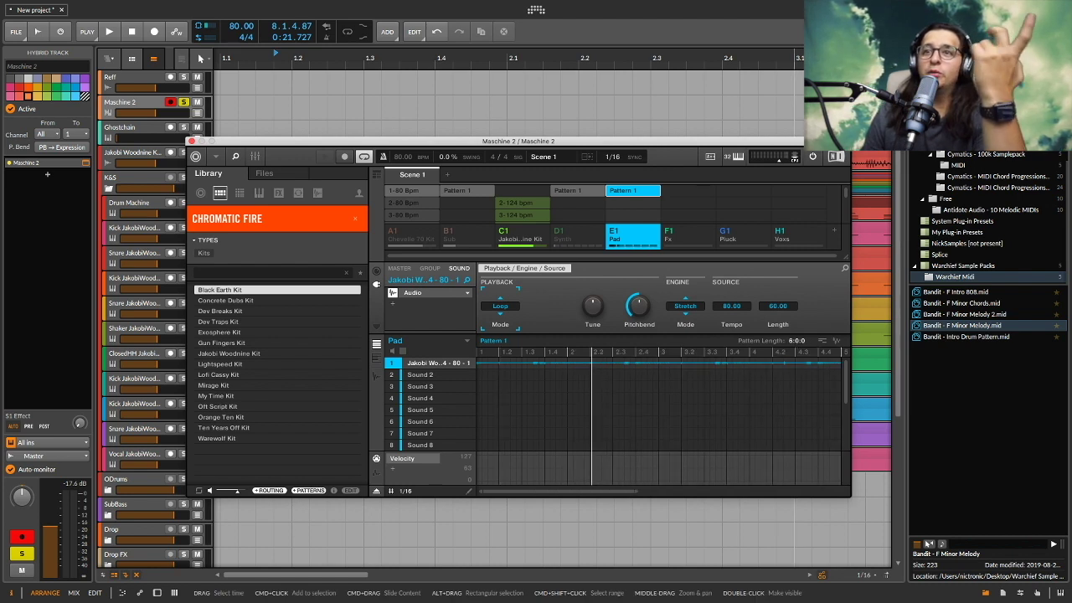
{"action": "left_click_drag", "start_coordinate": [793, 340], "coordinate": [793, 369]}
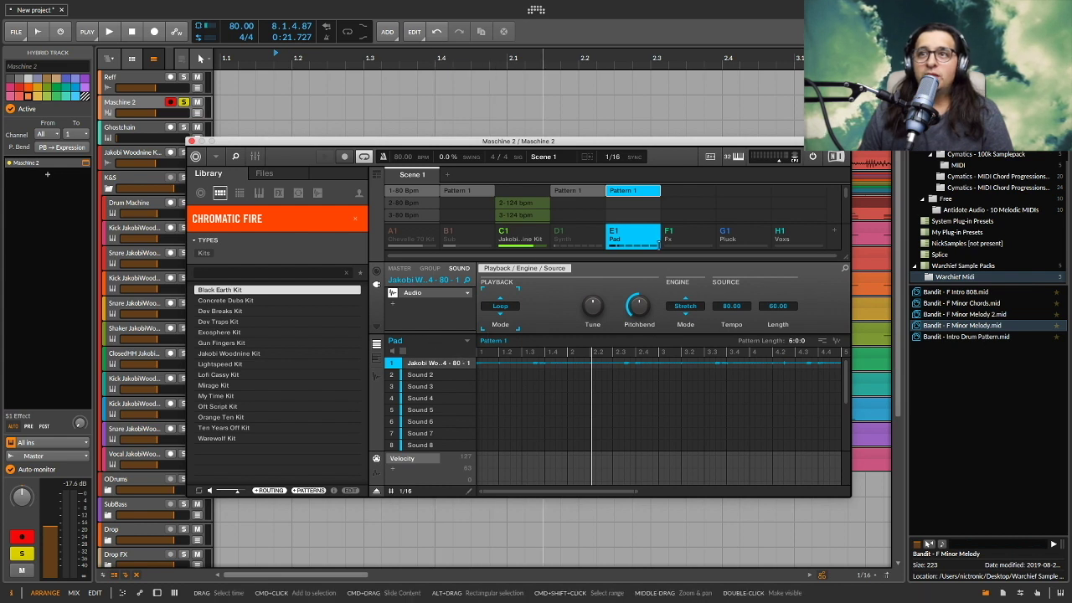
{"action": "key", "text": "space"}
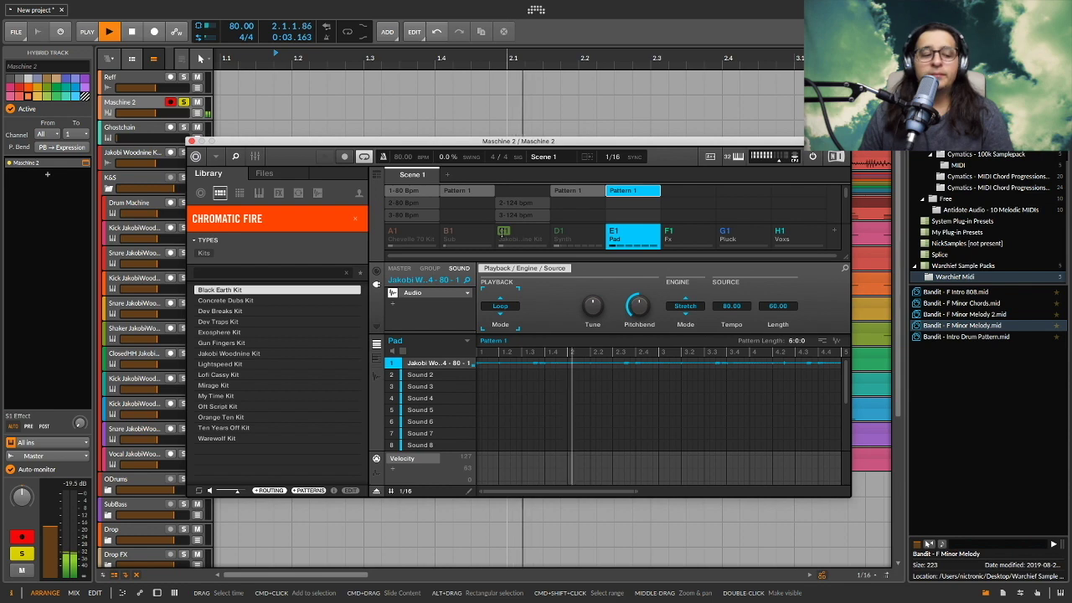
{"action": "left_click", "coordinate": [503, 237]}
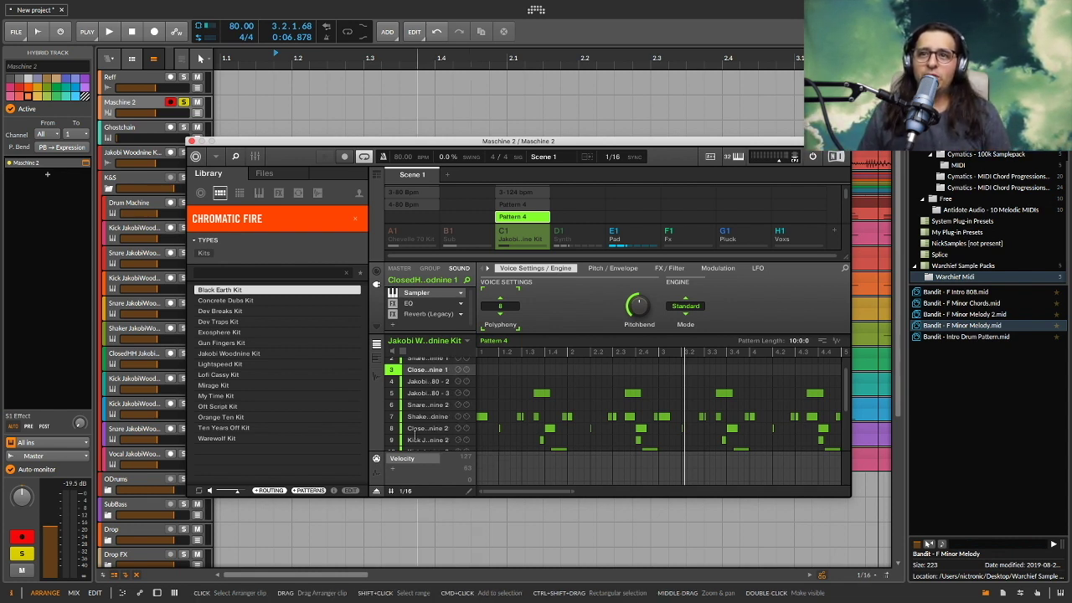
Select the Shaker sound in group C1's Jakobi Woodnine Kit and export Pattern 4 as audio.
{"action": "left_click", "coordinate": [418, 417]}
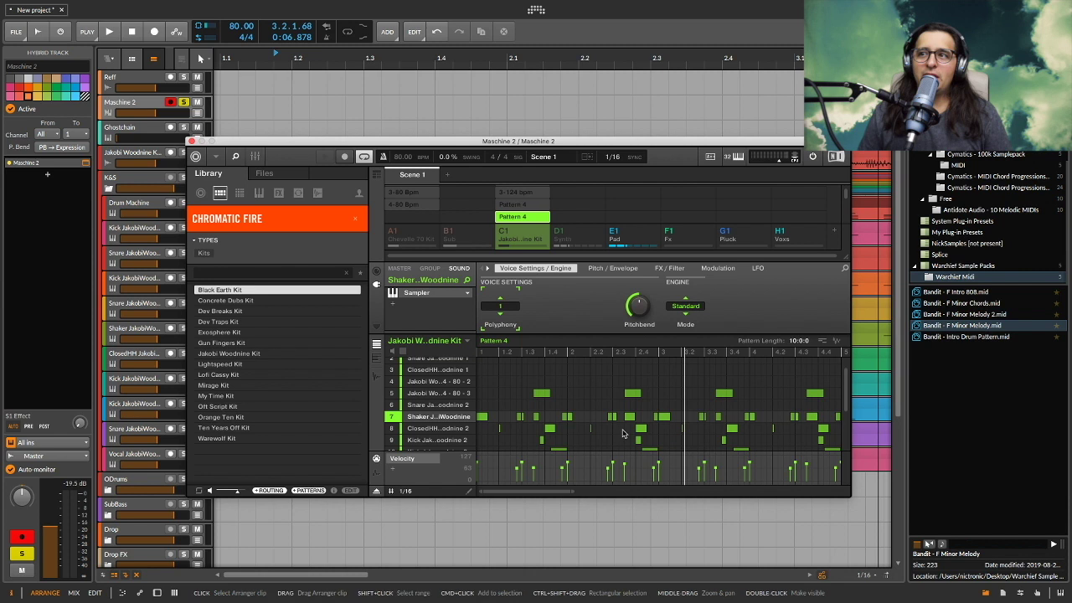
{"action": "left_click_drag", "start_coordinate": [836, 341], "coordinate": [836, 343]}
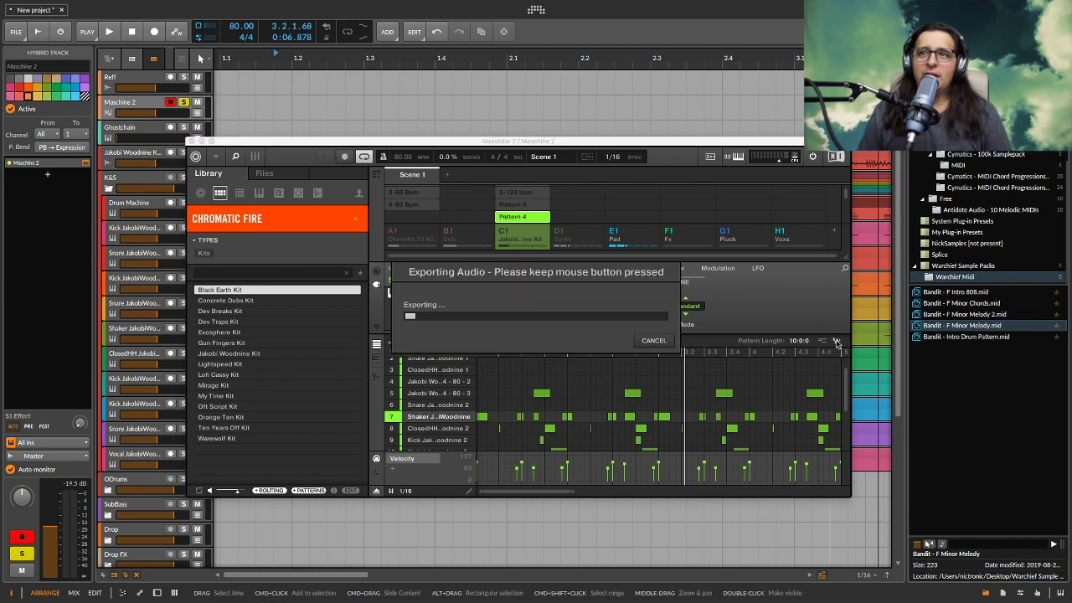